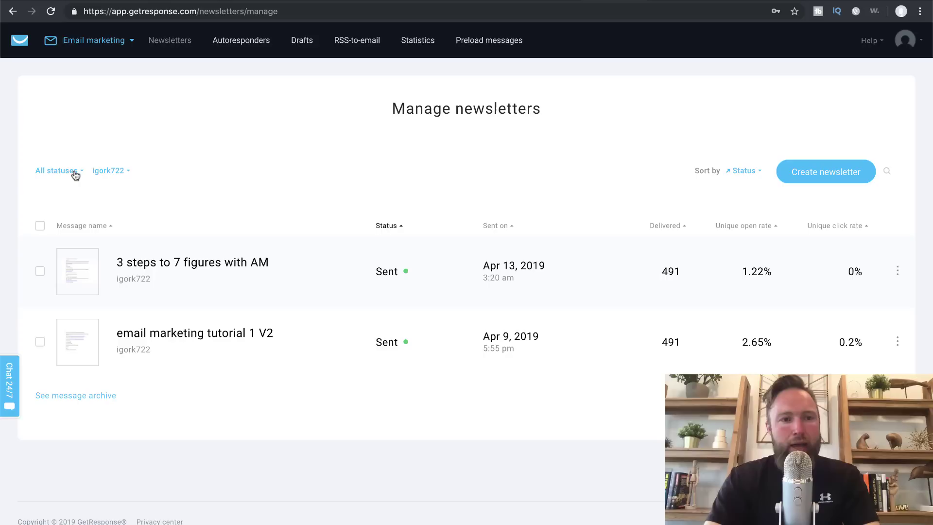
Switch the newsletter list filter from the igork722 list to the funnelxroi72 list.
click(124, 174)
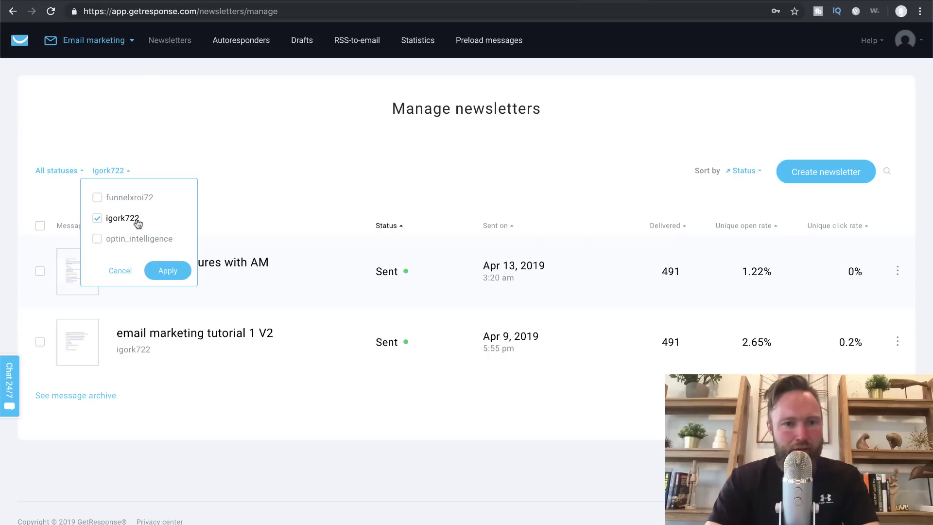
click(176, 272)
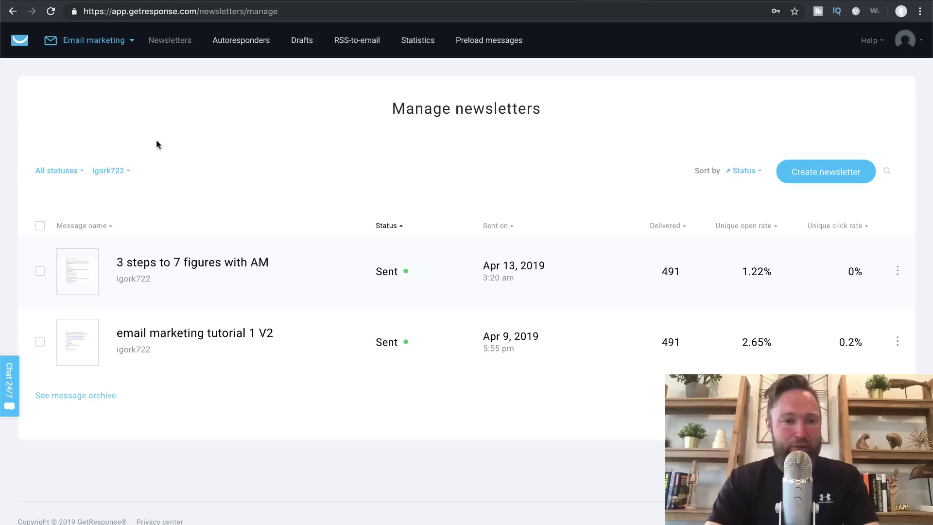
click(127, 173)
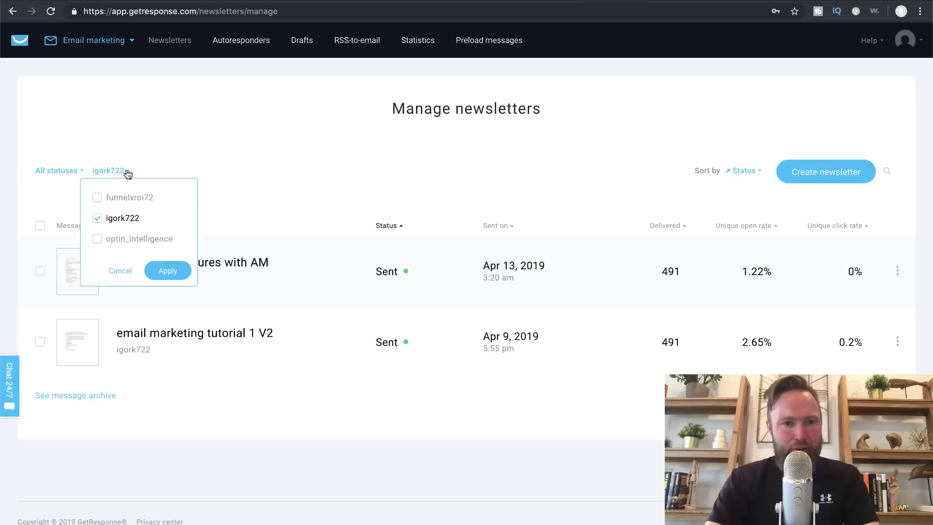
click(98, 218)
click(98, 197)
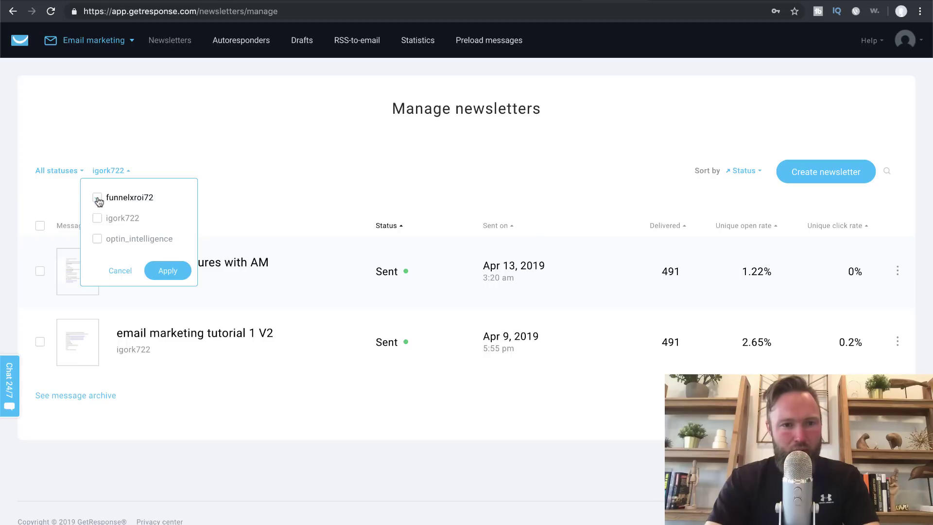
click(169, 270)
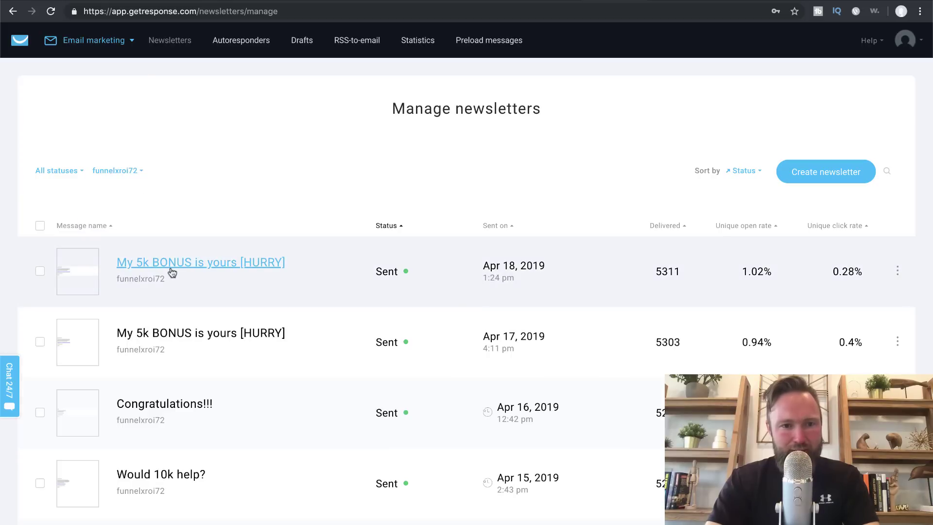
scroll(211, 335, down, 5)
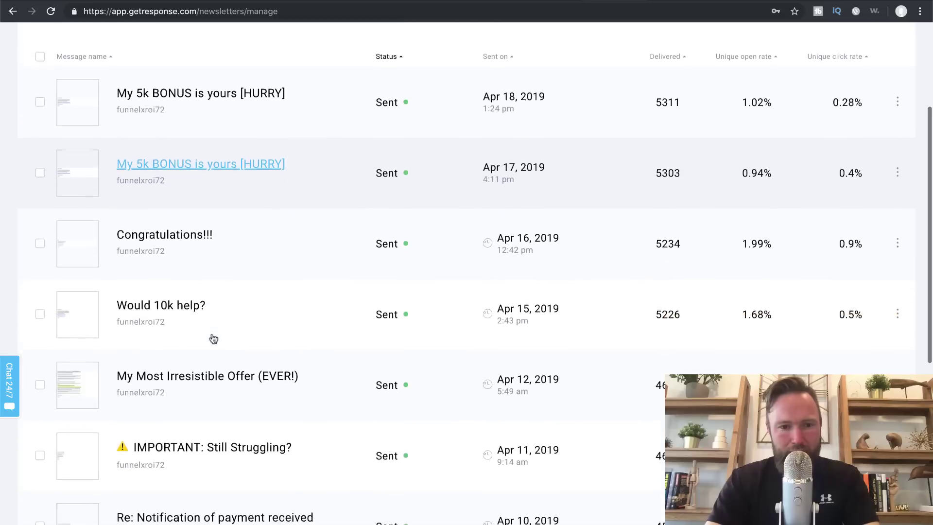
scroll(212, 335, down, 4)
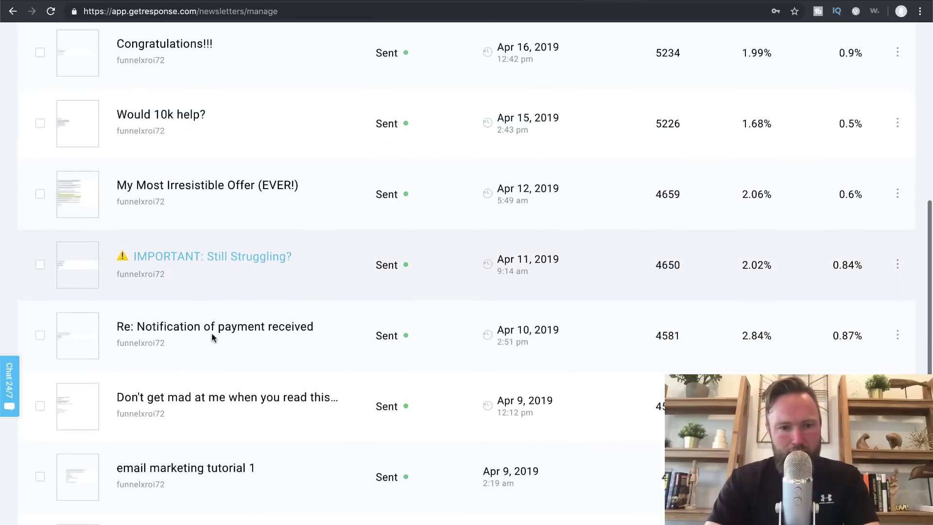
scroll(212, 336, down, 1)
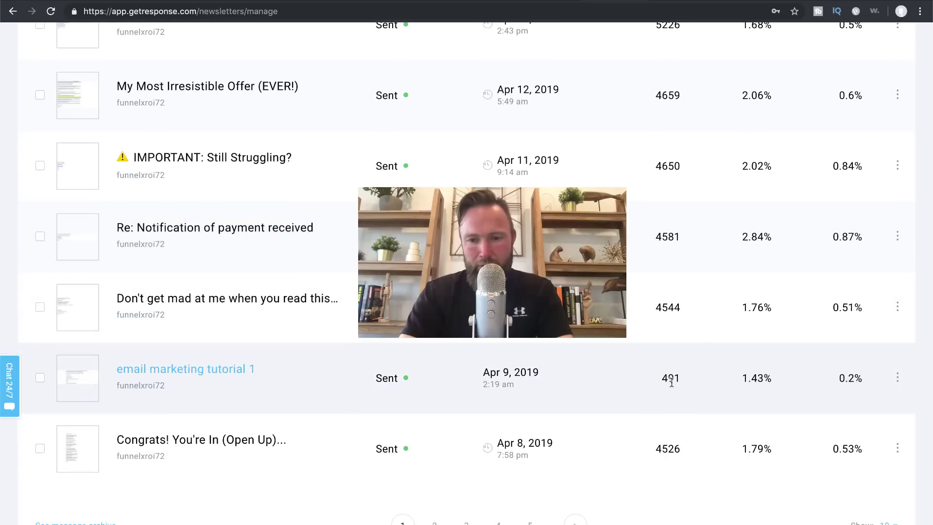
mouse_move(674, 381)
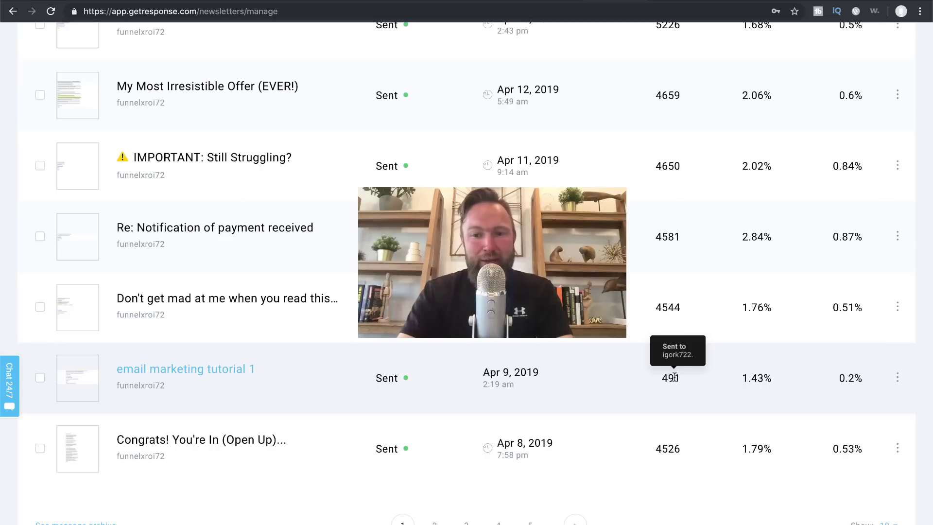
scroll(683, 387, up, 1)
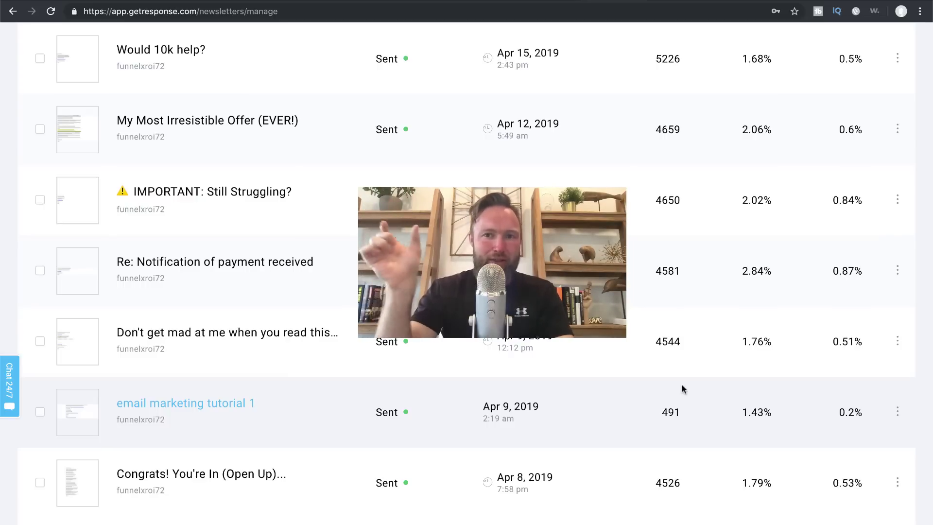
scroll(610, 378, up, 9)
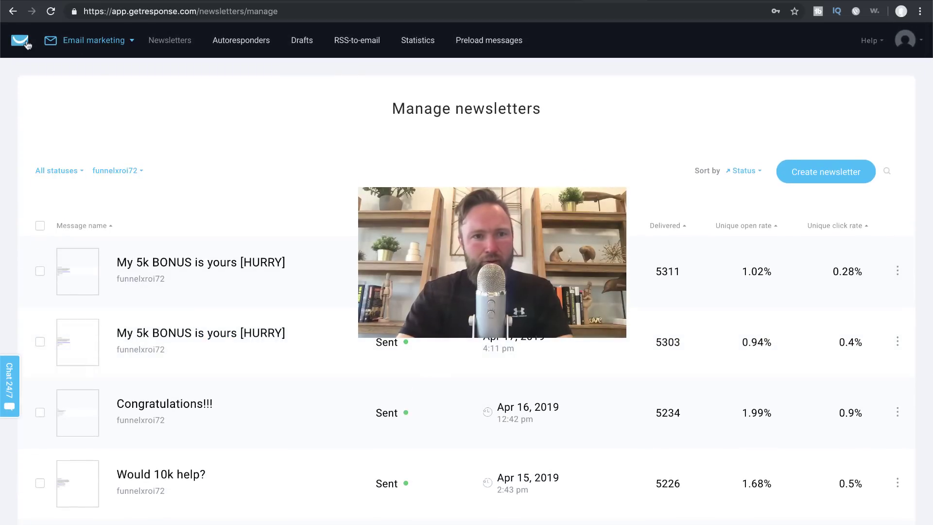
Start a new newsletter in the Drag-and-Drop Email Editor from the dashboard.
click(27, 43)
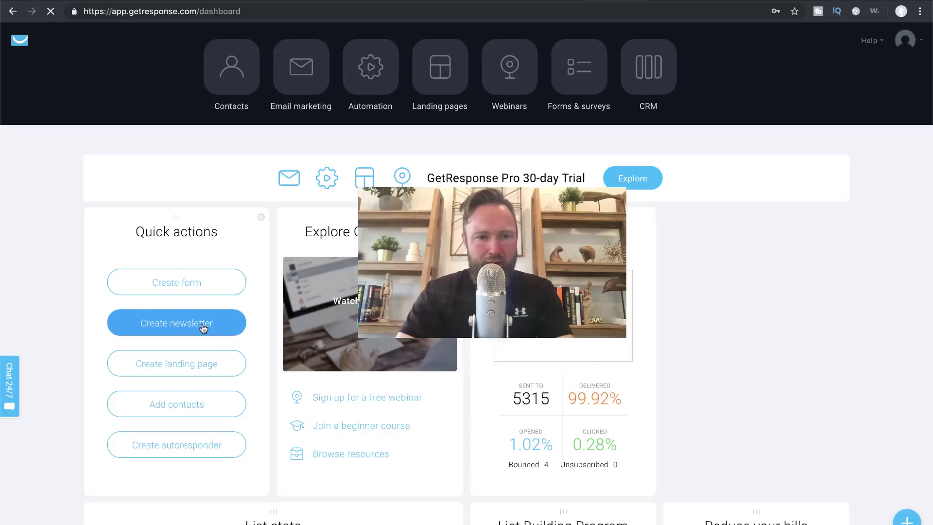
click(203, 328)
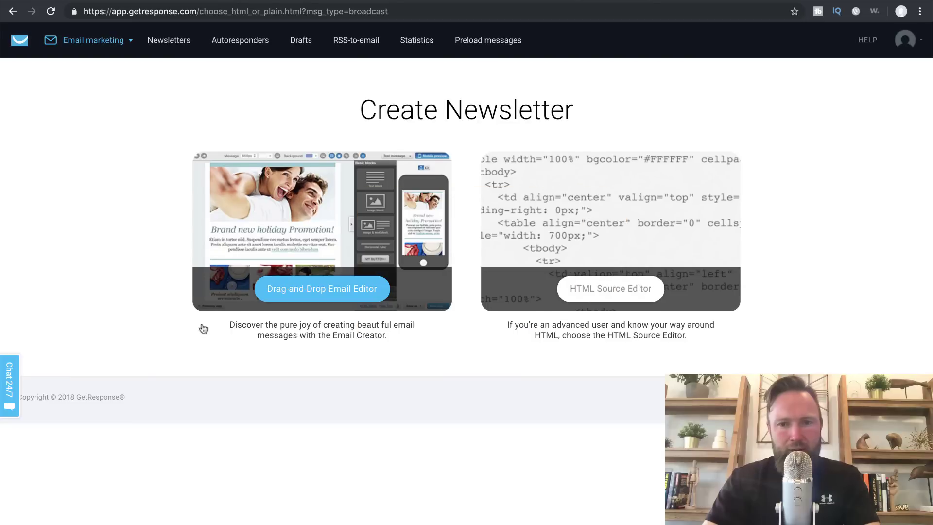
click(341, 297)
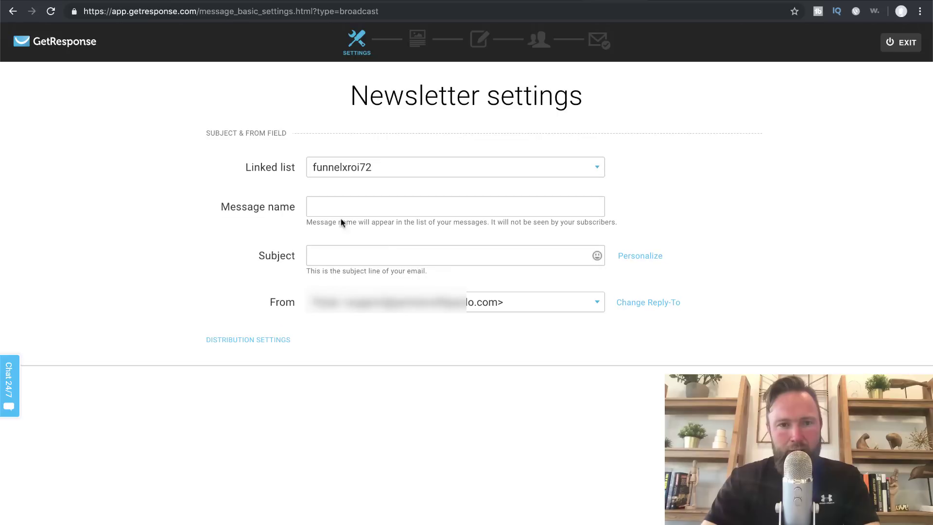
click(343, 167)
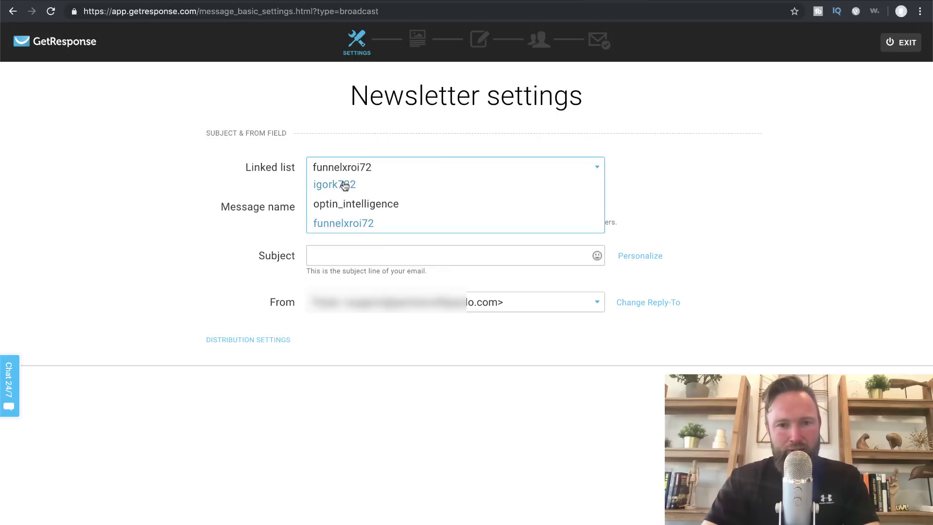
click(343, 187)
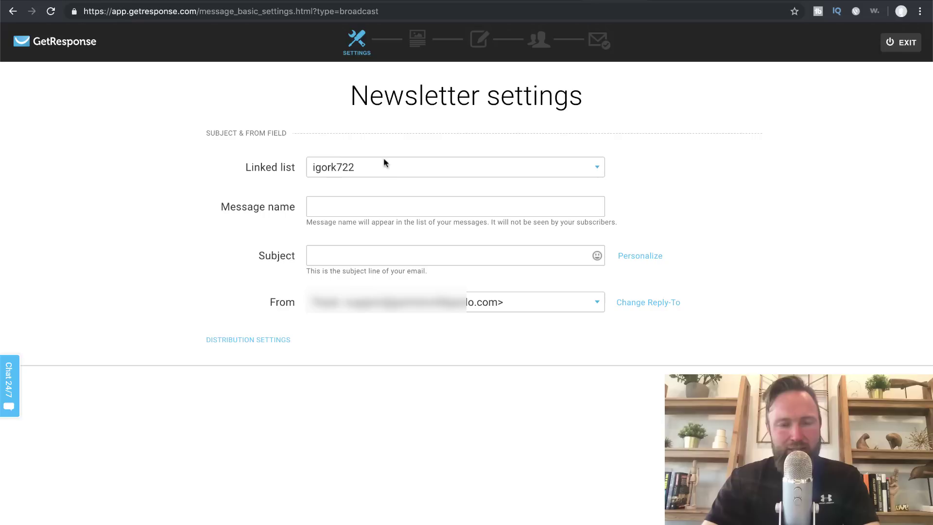
click(347, 173)
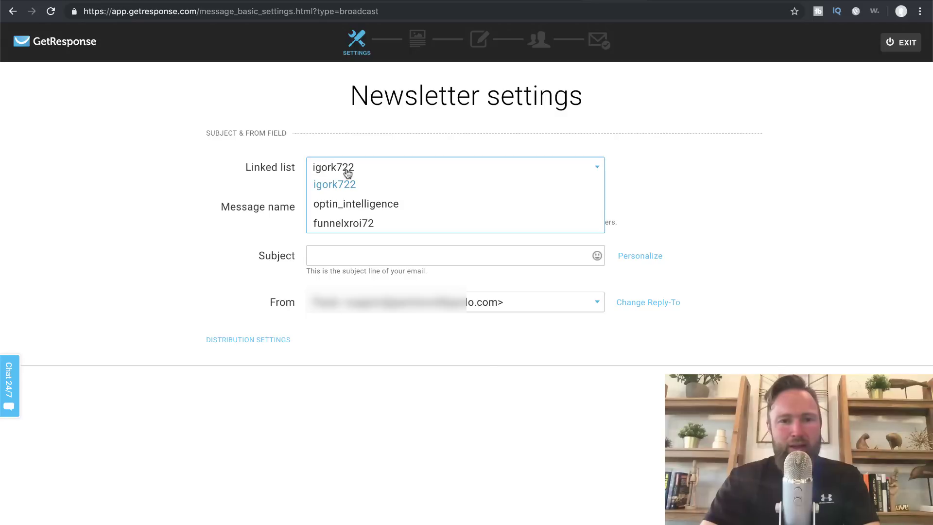
click(341, 222)
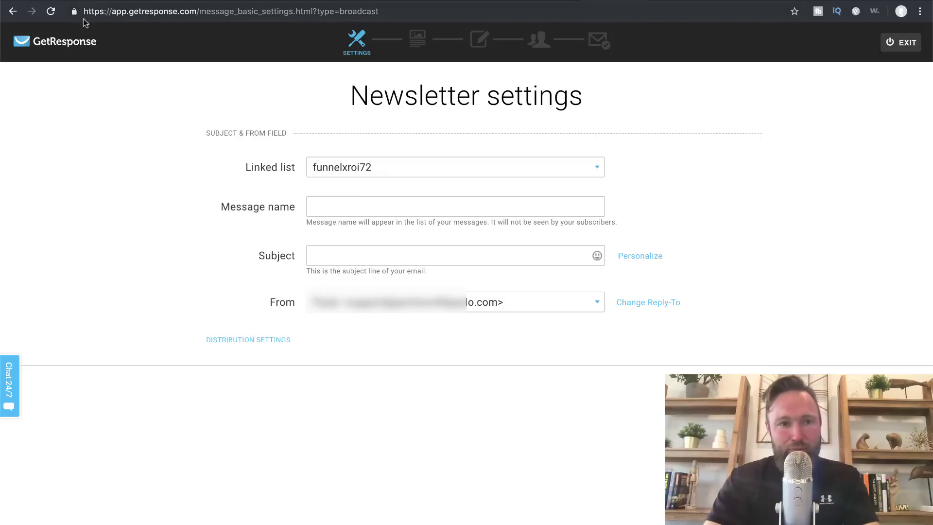
click(28, 45)
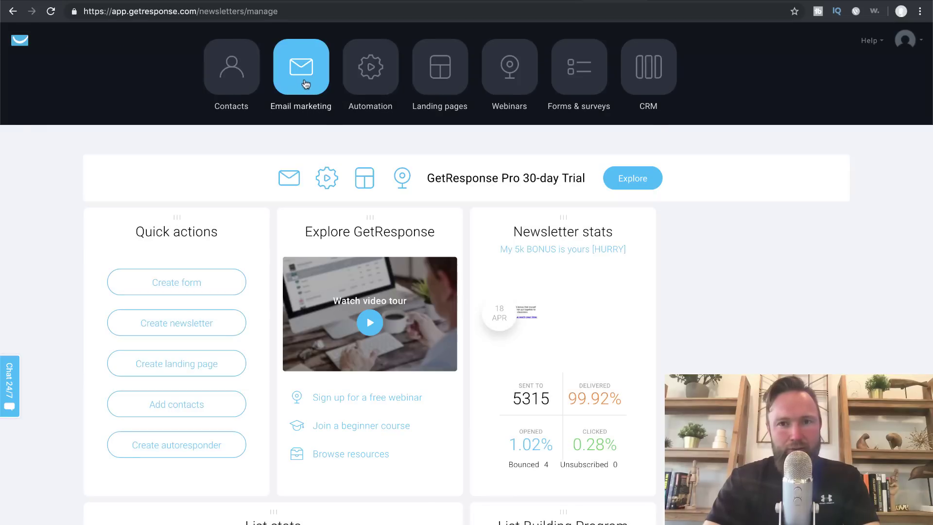
Open the sent newsletters list and highlight email marketing tutorial 1's 1.43% open rate.
click(305, 87)
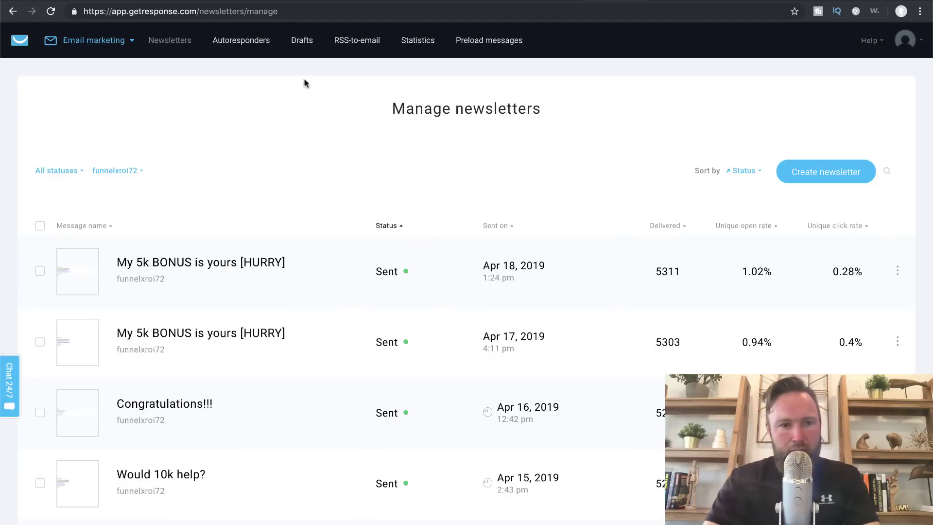
scroll(333, 291, down, 6)
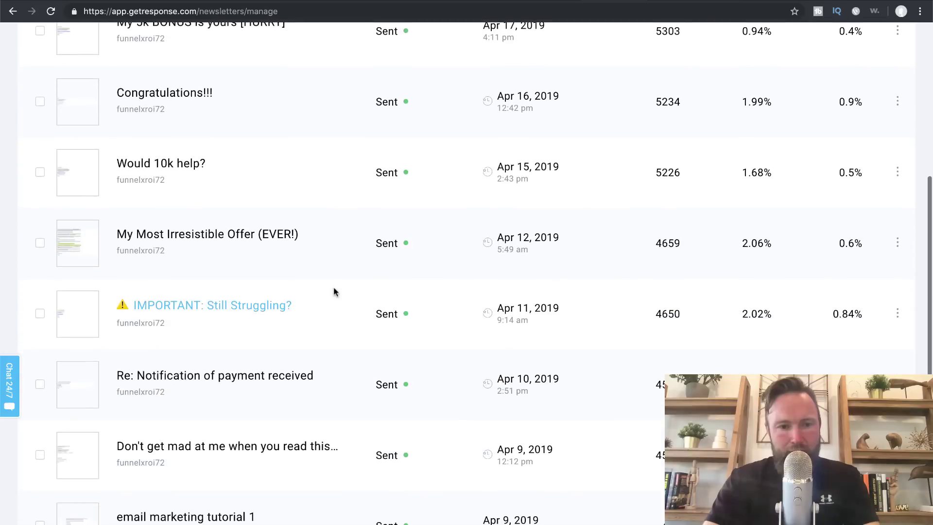
scroll(334, 291, down, 4)
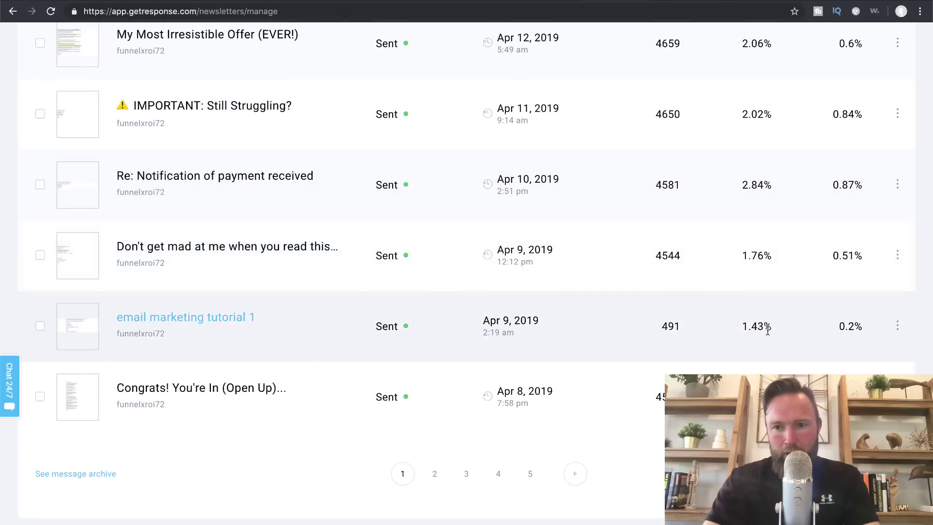
drag(781, 333, 729, 331)
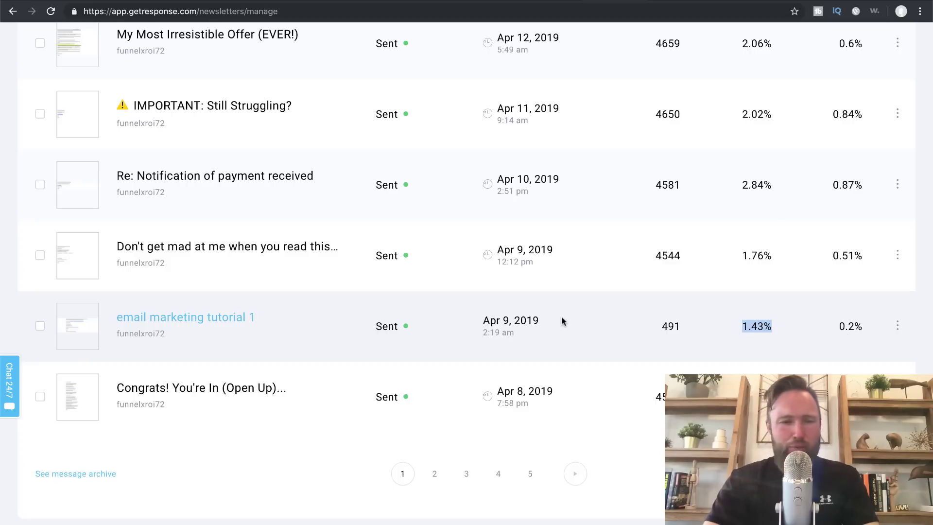
Preview the email marketing tutorial 1 email content, then open a new browser tab.
click(86, 329)
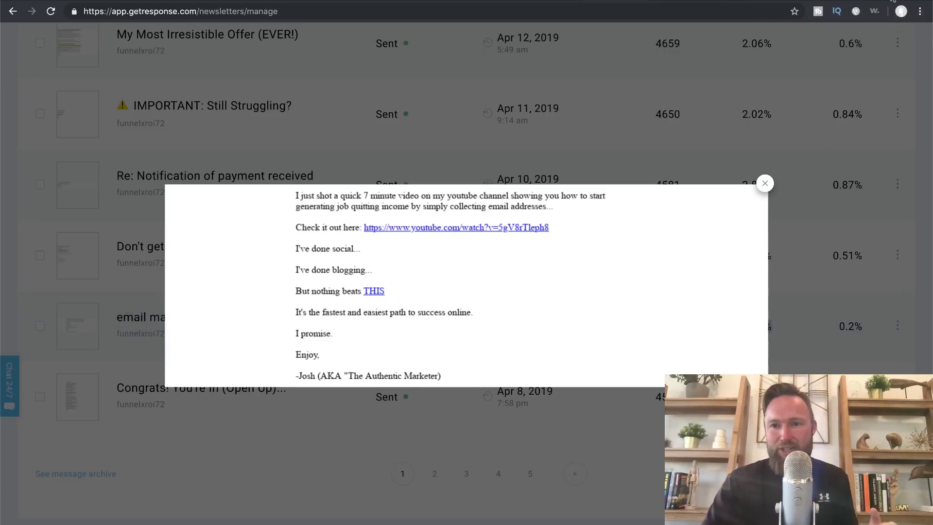
key(super+t)
text(l)
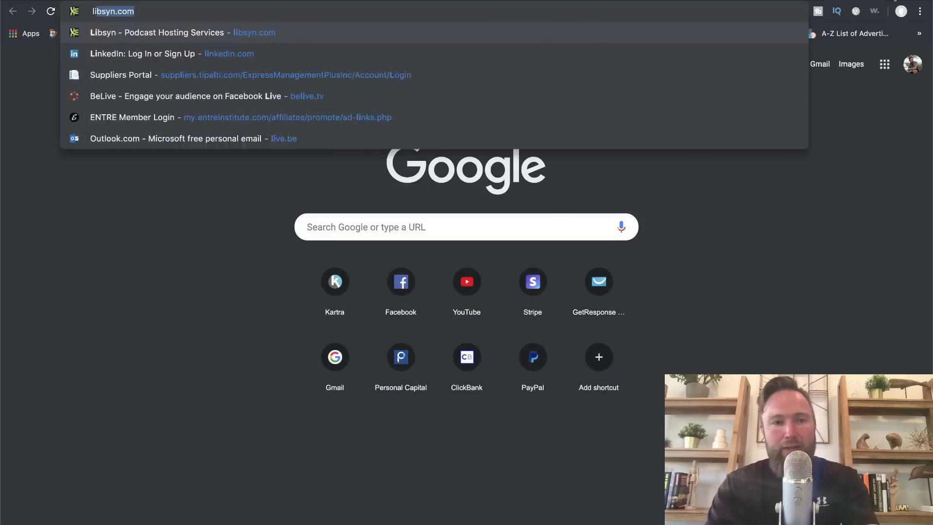
key(BackSpace)
Go to the ClickBank website and sign in to the account.
text(clickbank)
key(Return)
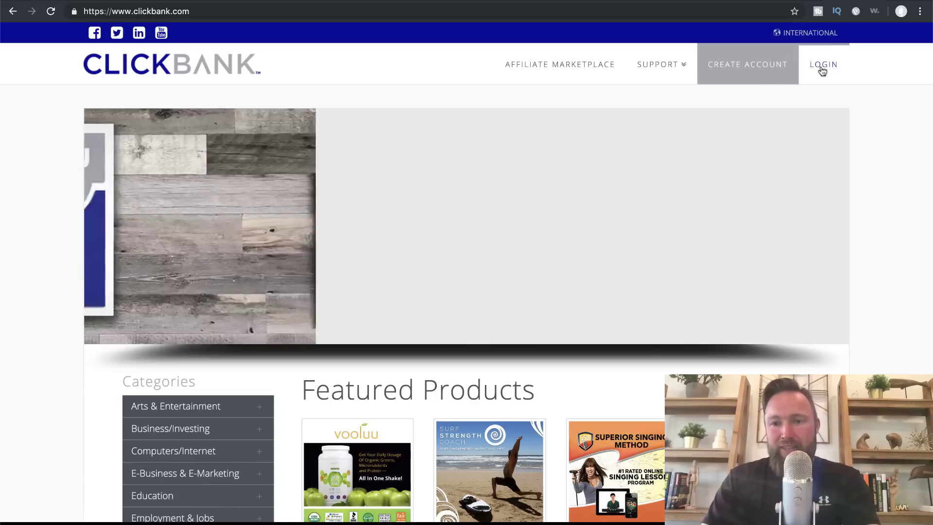
click(822, 66)
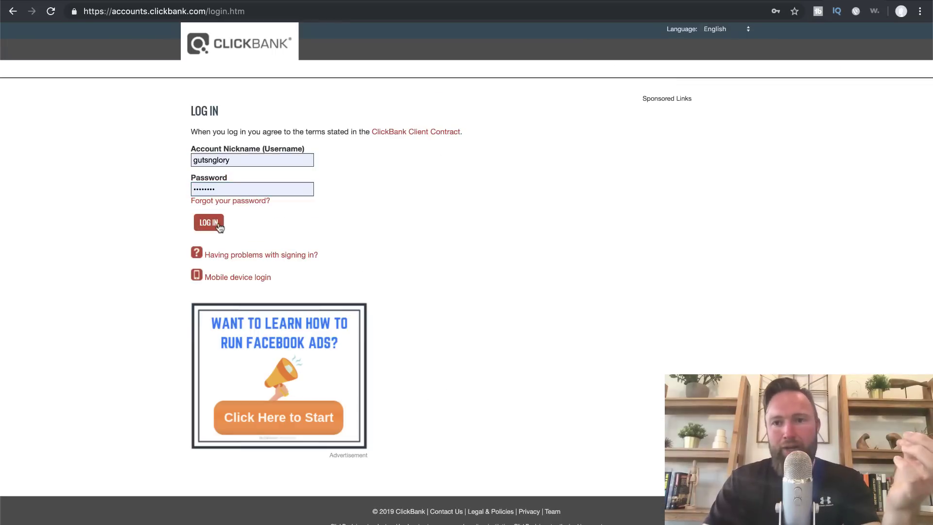
click(219, 223)
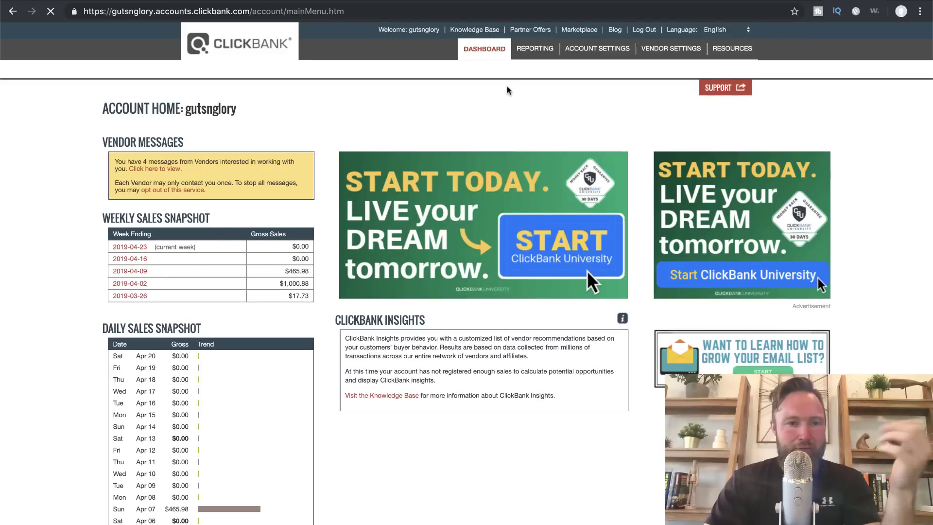
Open the Super Affiliate System affiliate page from the Marketplace's E-business & E-marketing listings.
click(578, 30)
scroll(240, 350, down, 3)
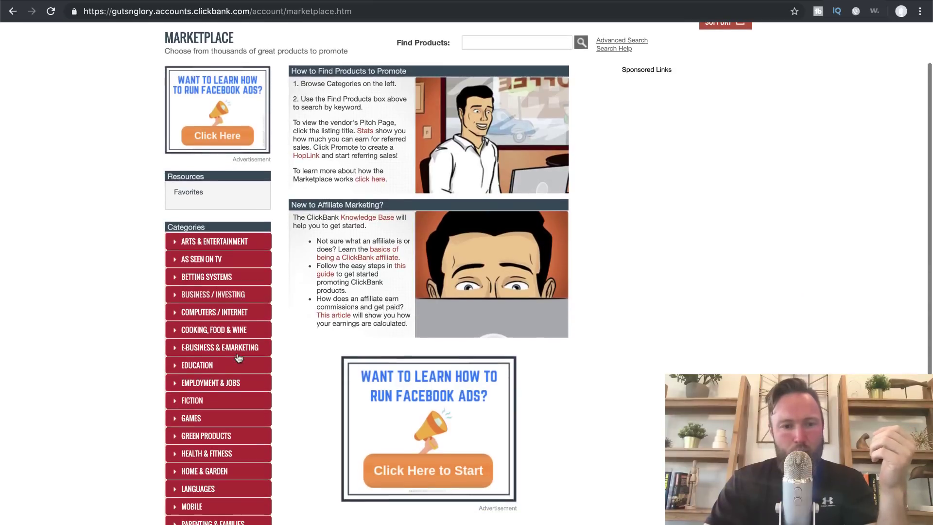
click(233, 348)
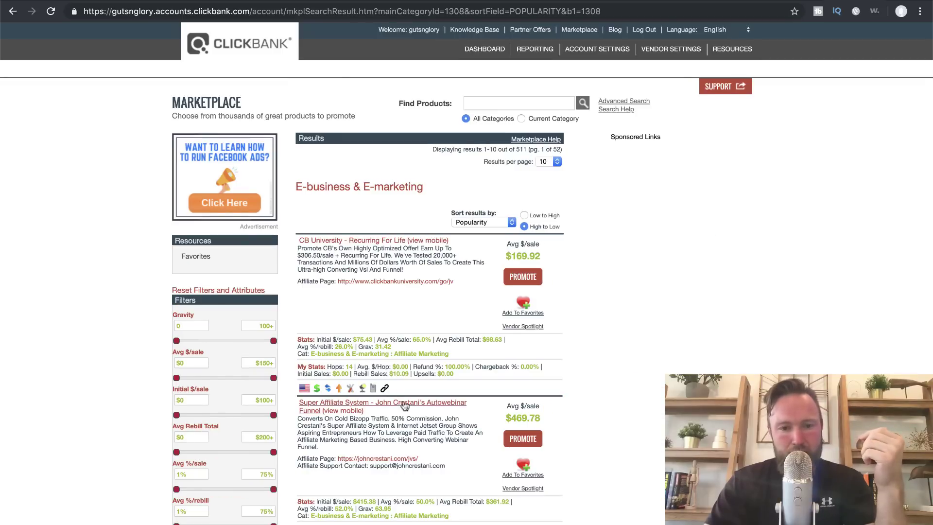
scroll(399, 402, down, 3)
click(385, 383)
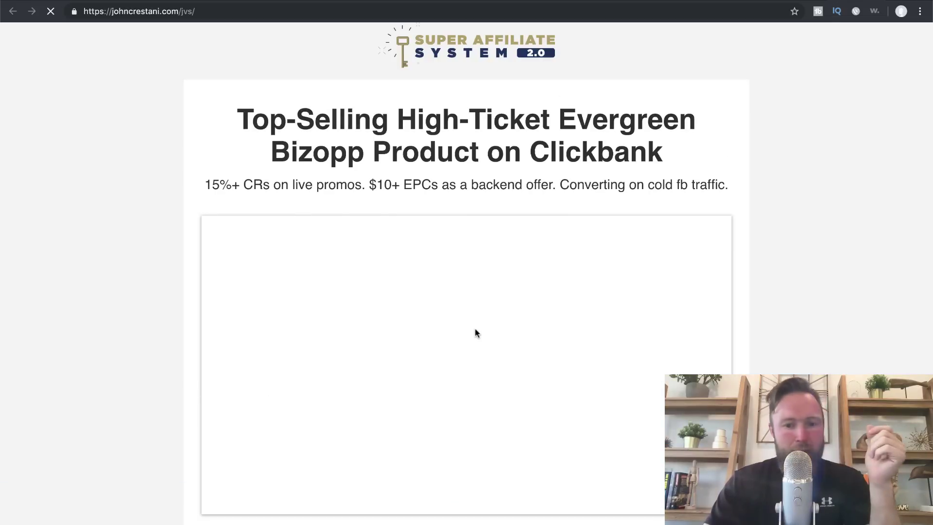
scroll(475, 330, down, 7)
scroll(475, 333, down, 15)
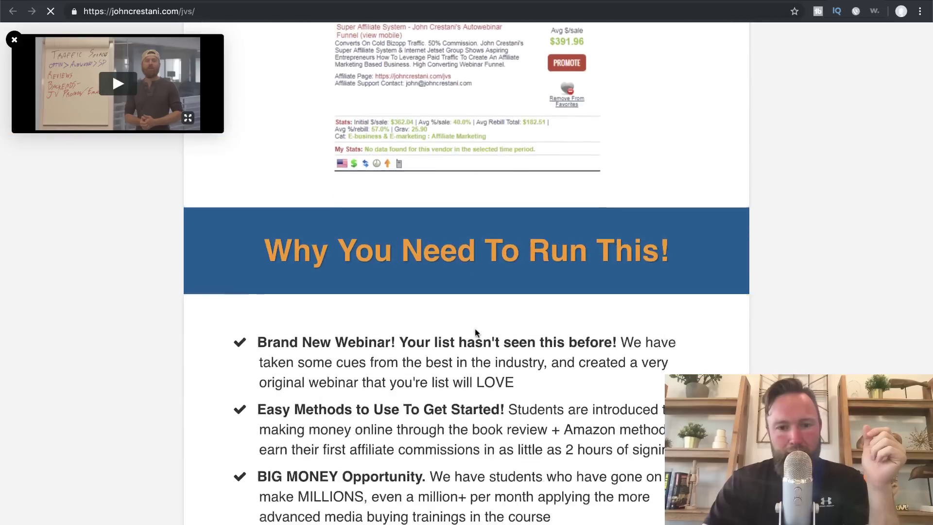
scroll(476, 333, down, 5)
scroll(475, 333, up, 7)
scroll(475, 332, up, 5)
scroll(475, 333, down, 9)
scroll(475, 332, down, 16)
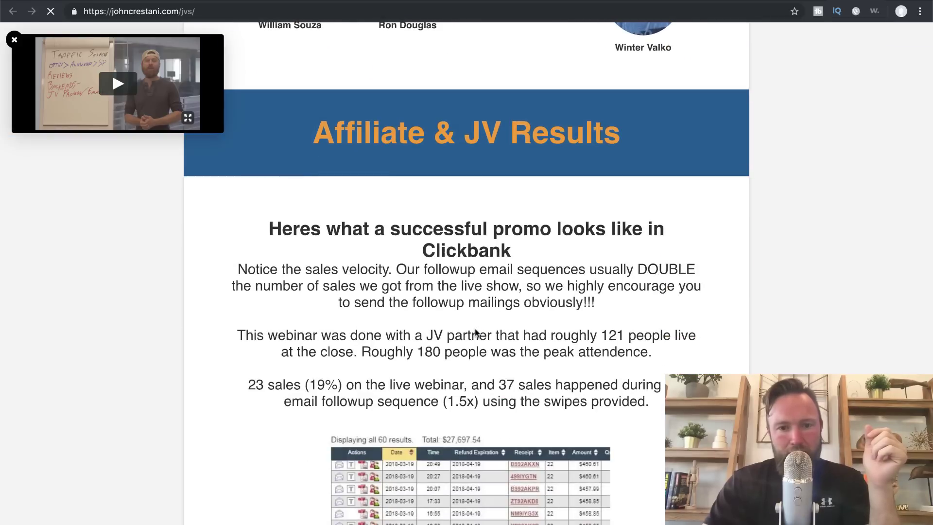
scroll(475, 333, down, 3)
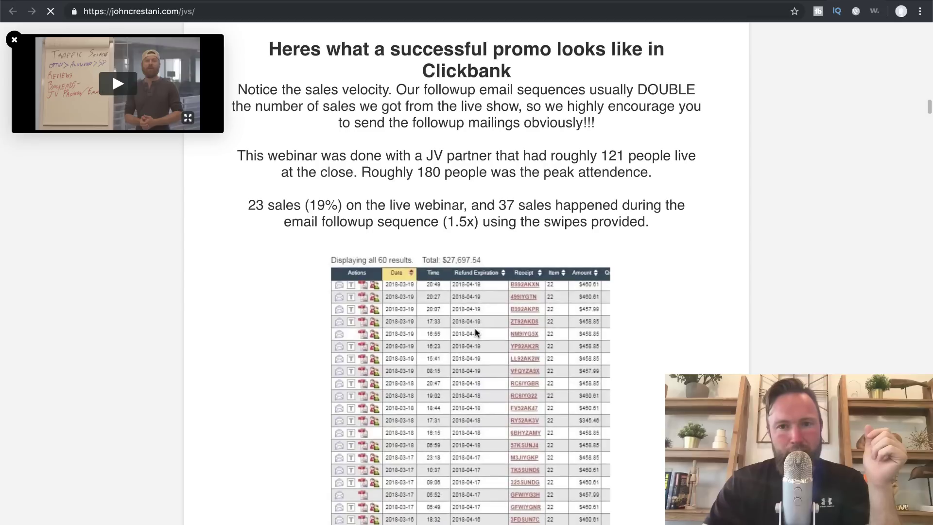
scroll(474, 328, down, 18)
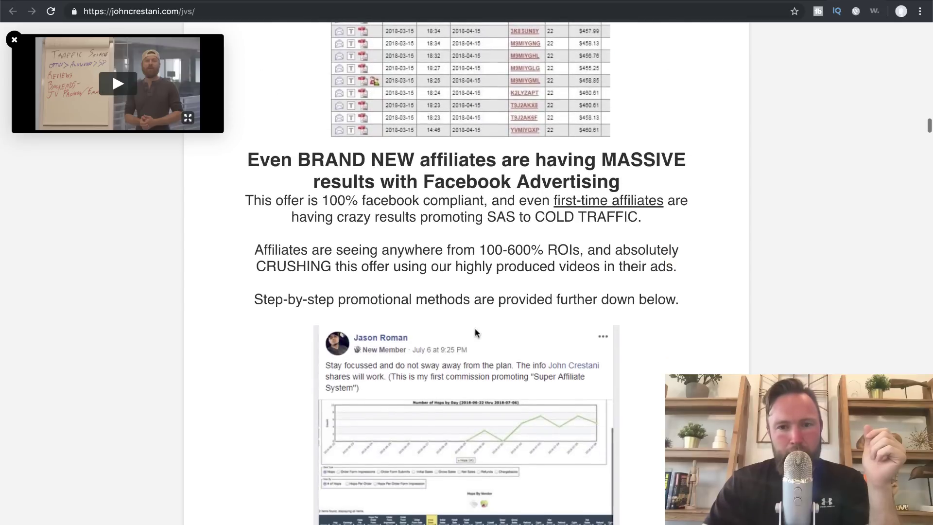
scroll(475, 329, down, 20)
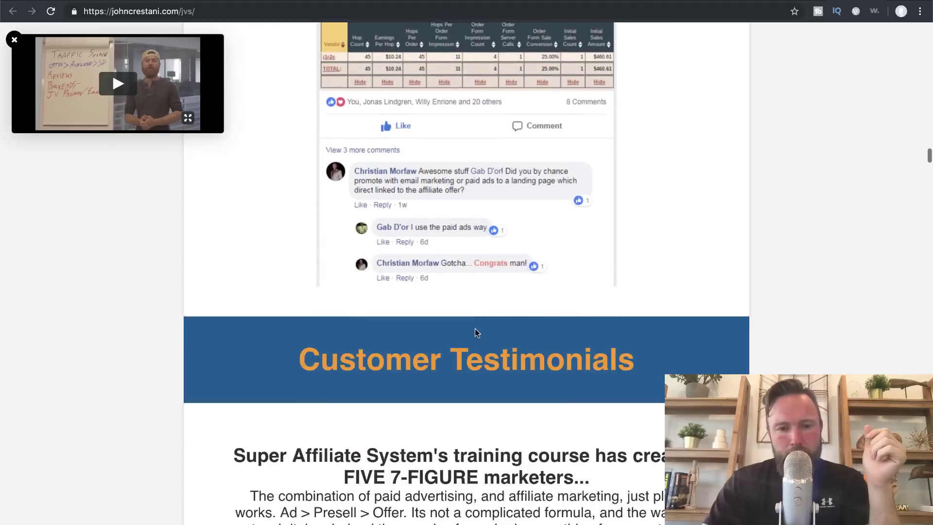
scroll(474, 328, down, 6)
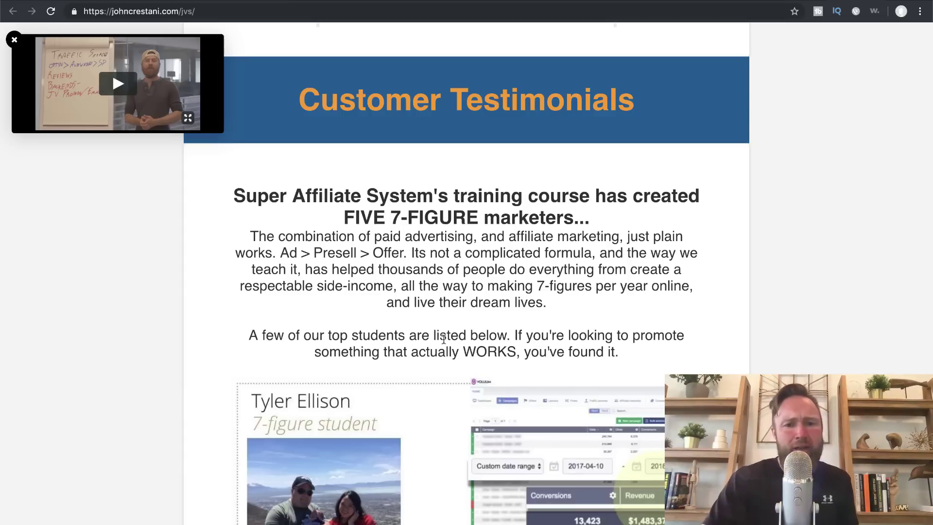
scroll(440, 336, down, 4)
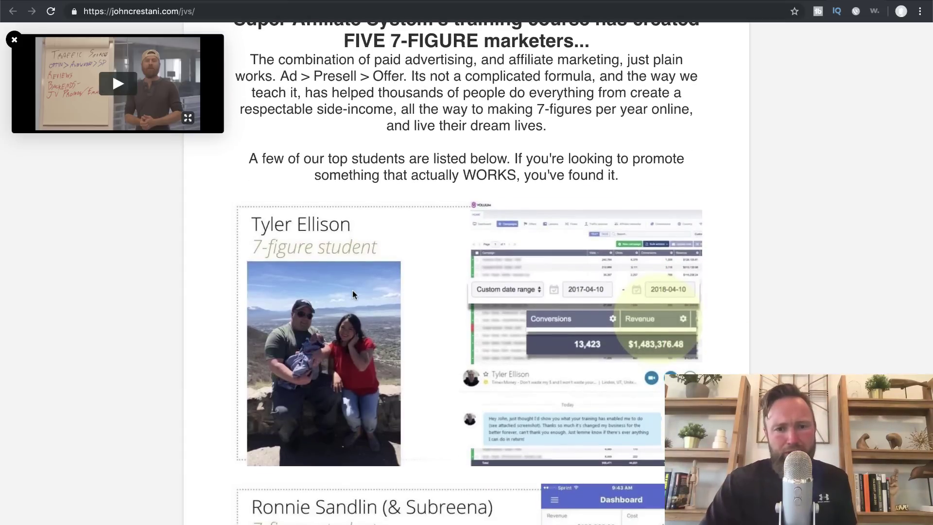
scroll(351, 290, down, 5)
scroll(352, 291, down, 5)
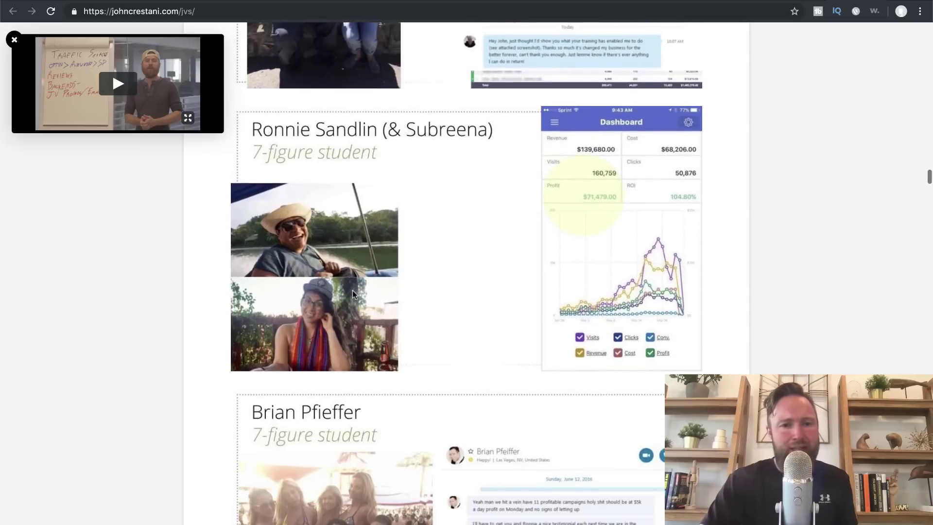
scroll(351, 290, down, 1)
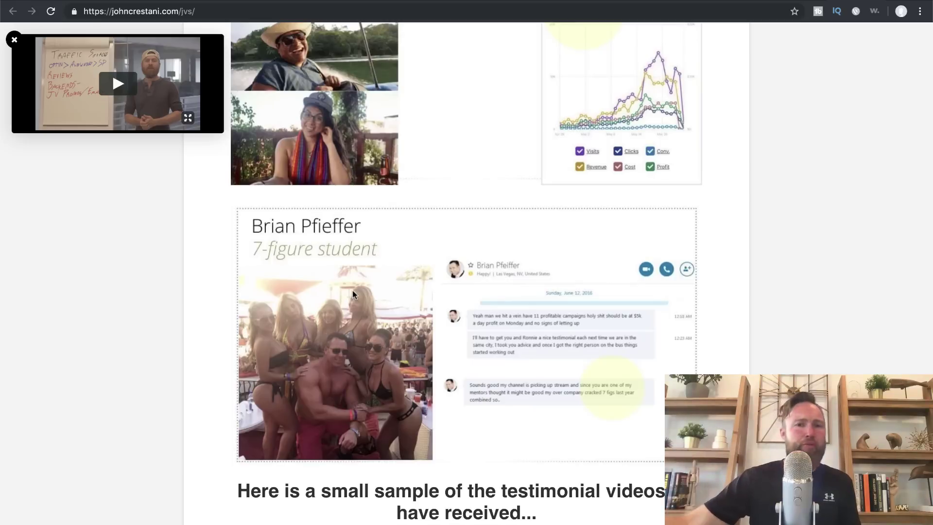
scroll(385, 241, up, 5)
scroll(384, 241, up, 9)
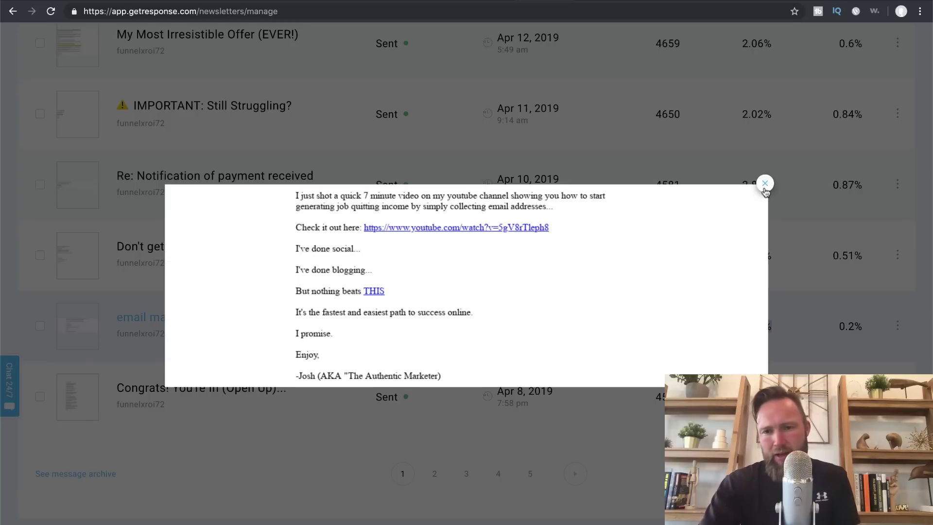
Close the email preview to return to the Manage newsletters list.
click(764, 187)
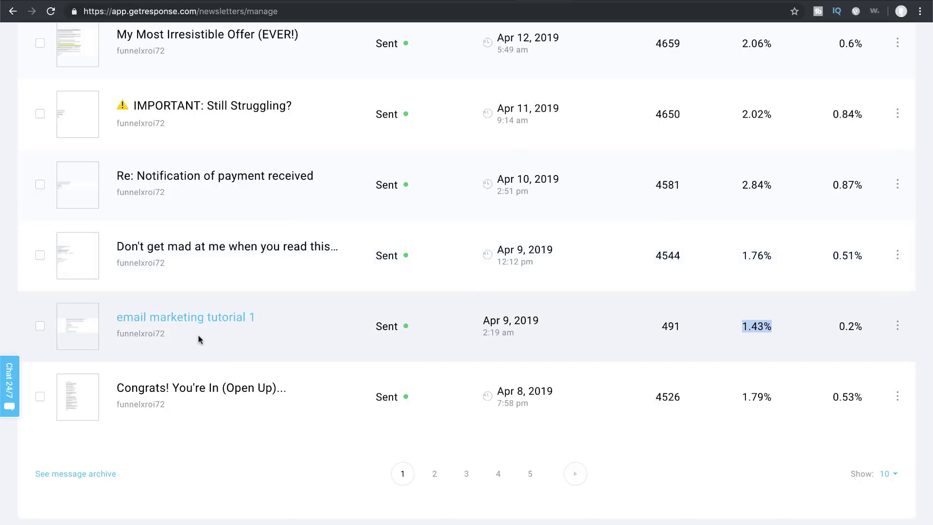
click(78, 326)
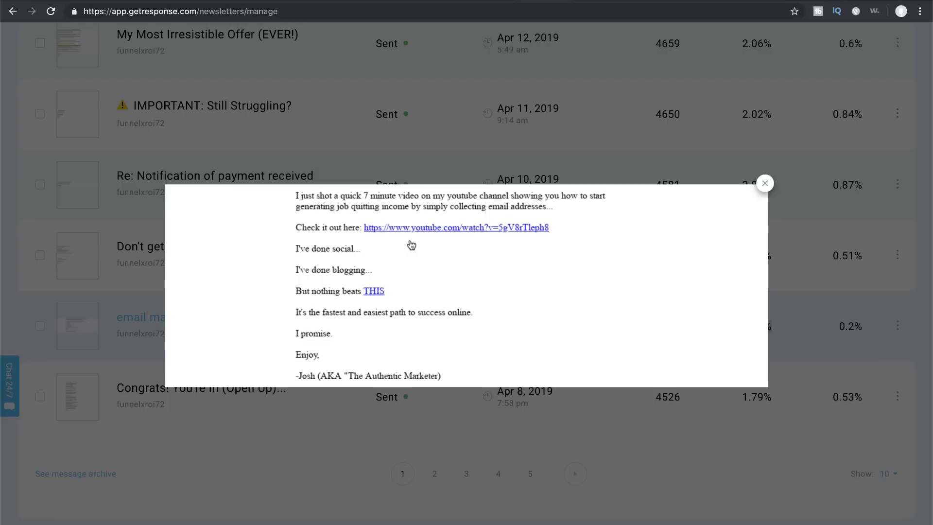
key(Escape)
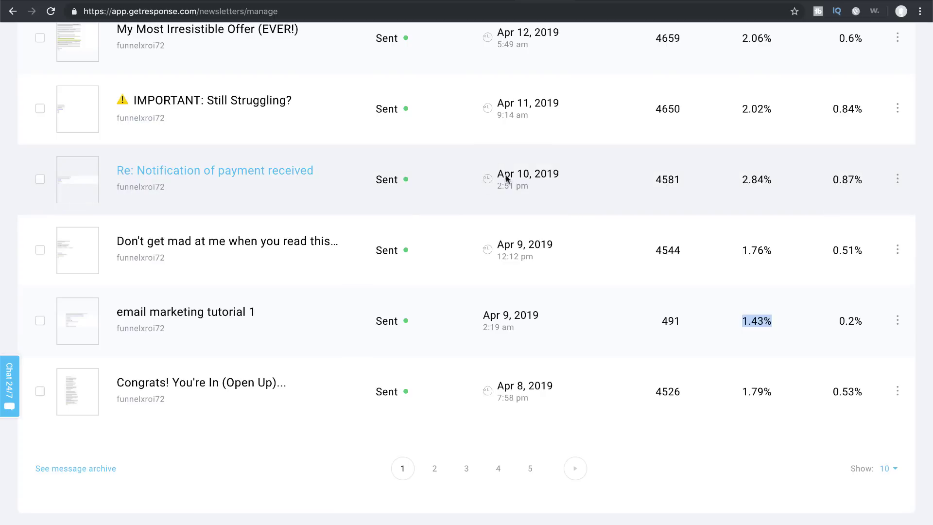
Switch the from-address filter from the current sender account to the other one.
scroll(406, 202, up, 7)
scroll(406, 202, up, 3)
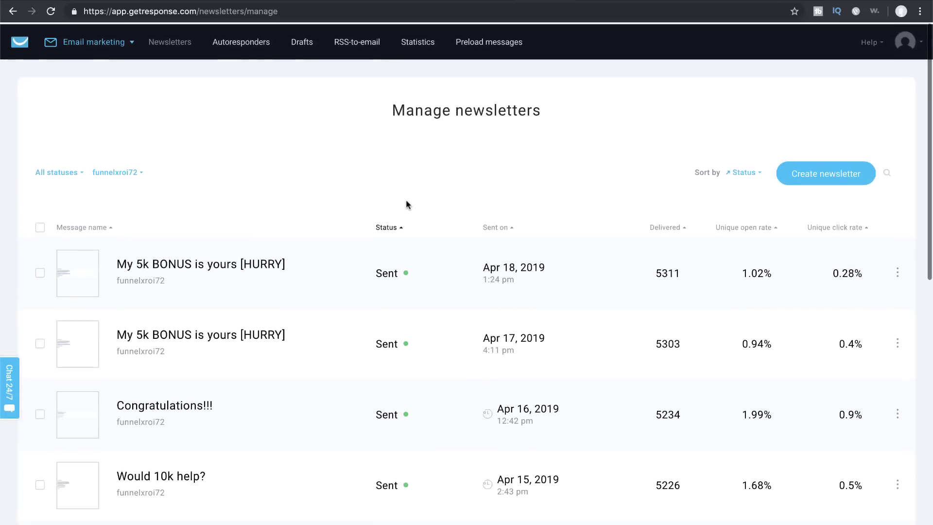
click(138, 171)
click(101, 201)
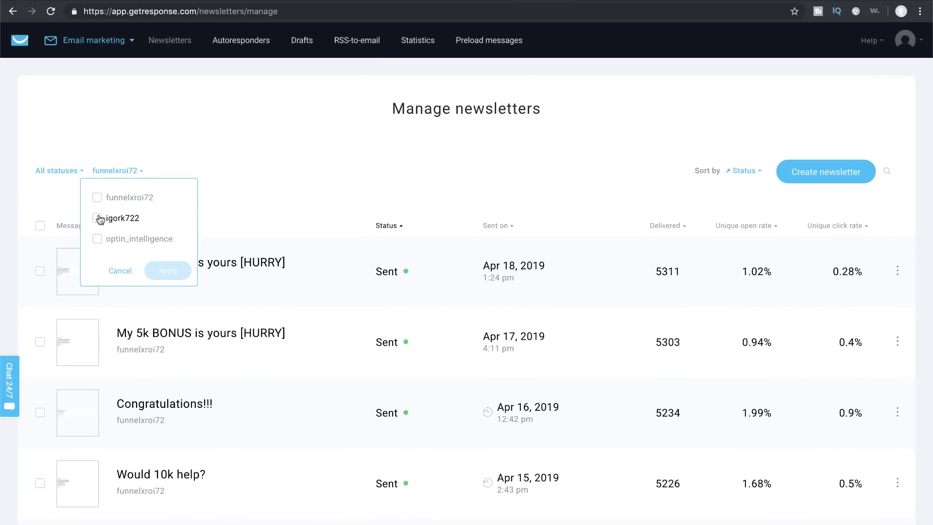
click(97, 218)
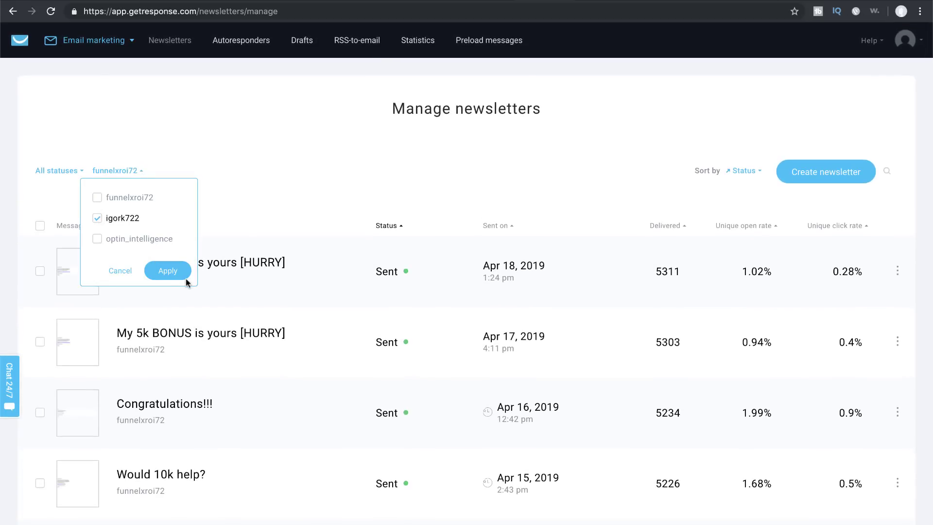
click(174, 273)
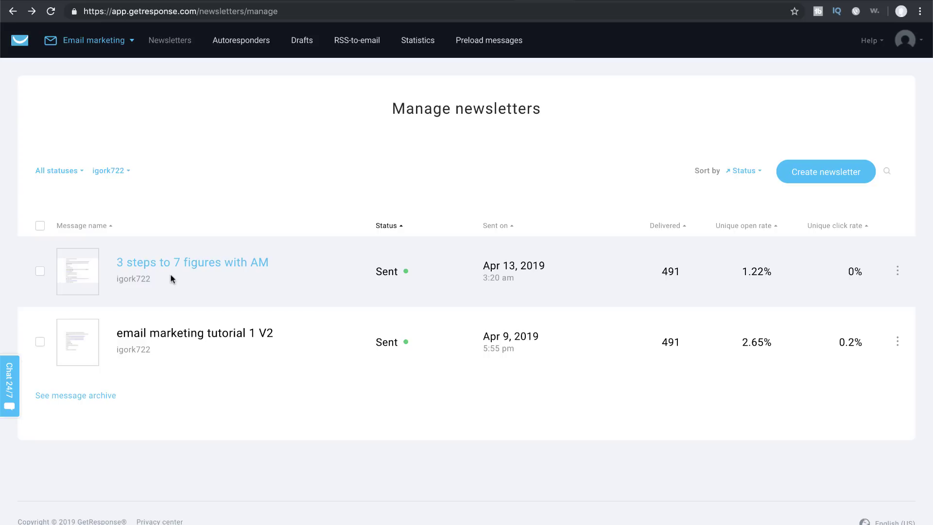
click(81, 341)
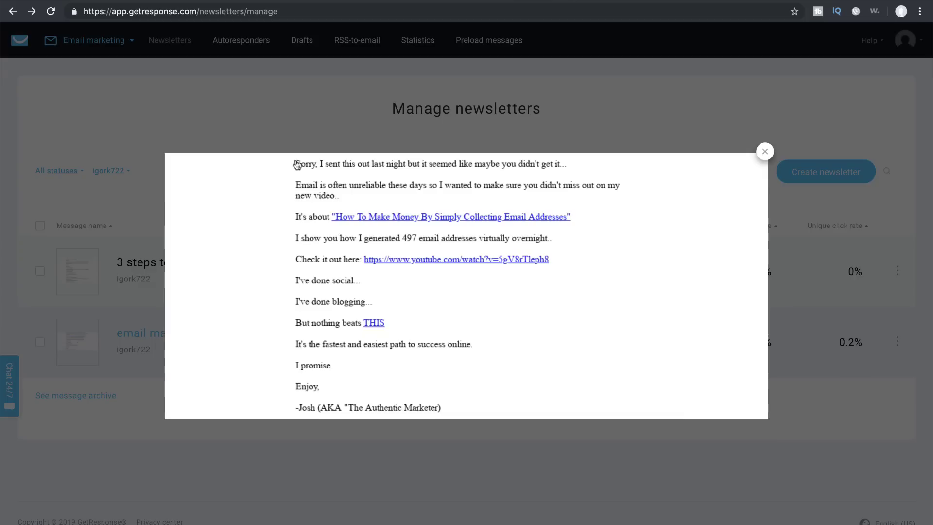
click(764, 150)
click(91, 272)
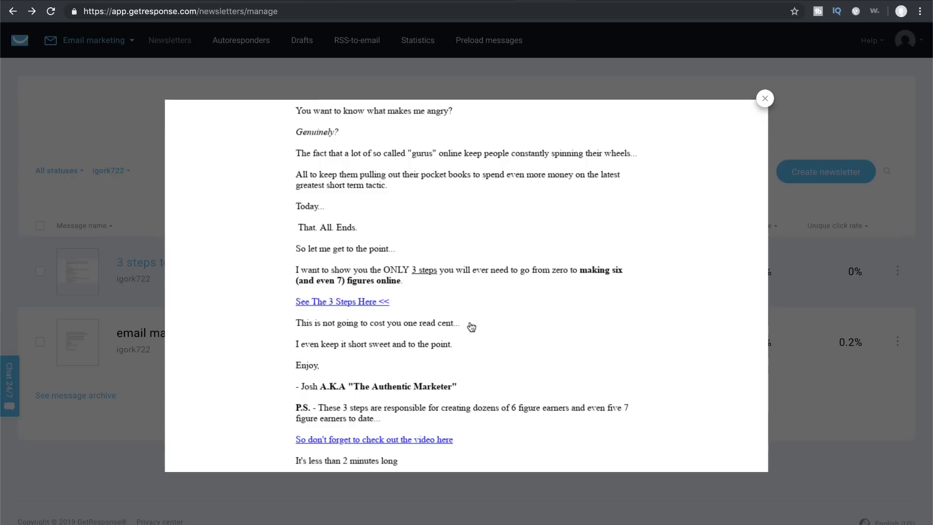
click(765, 98)
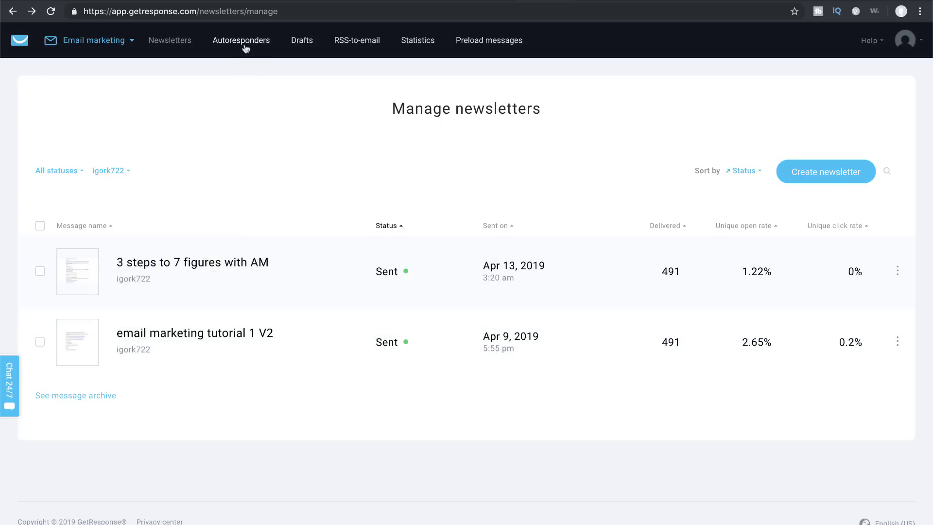
Open Autoresponders and review delivered, open and click rates for email 1 through email 4.
click(241, 40)
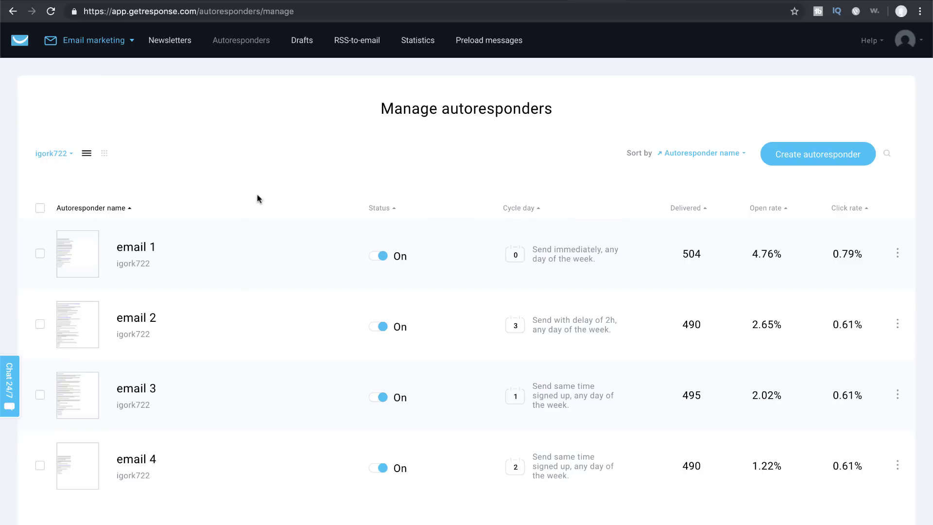
scroll(250, 231, down, 3)
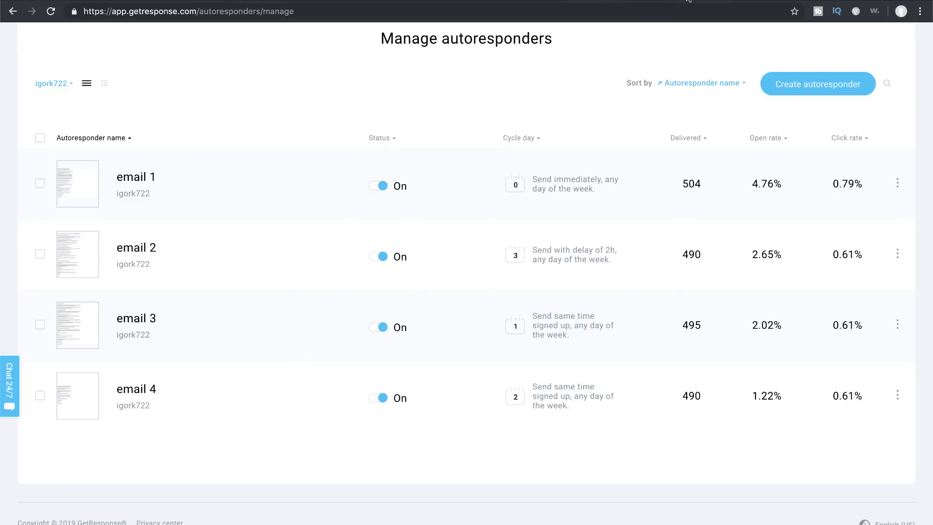
scroll(631, 63, up, 3)
scroll(581, 98, up, 1)
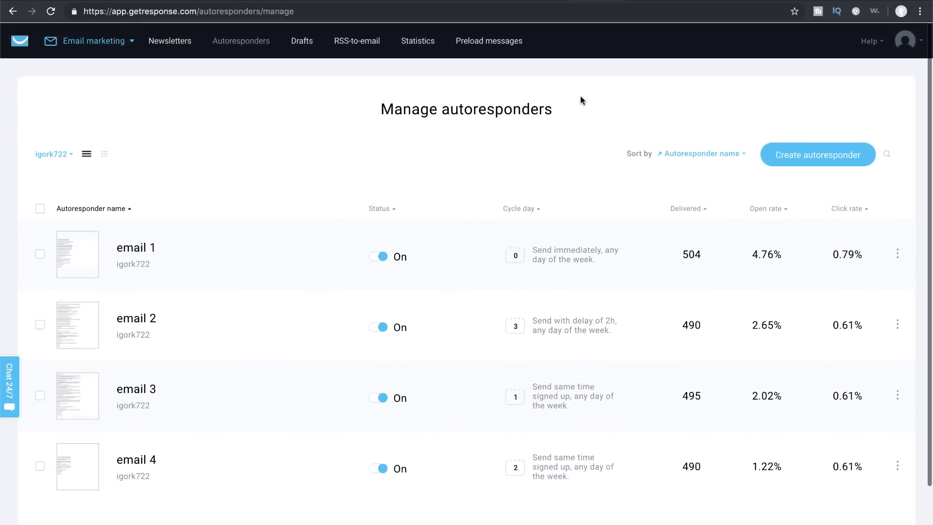
Open the igork722 list under Contacts and export all 497 found contacts.
click(58, 45)
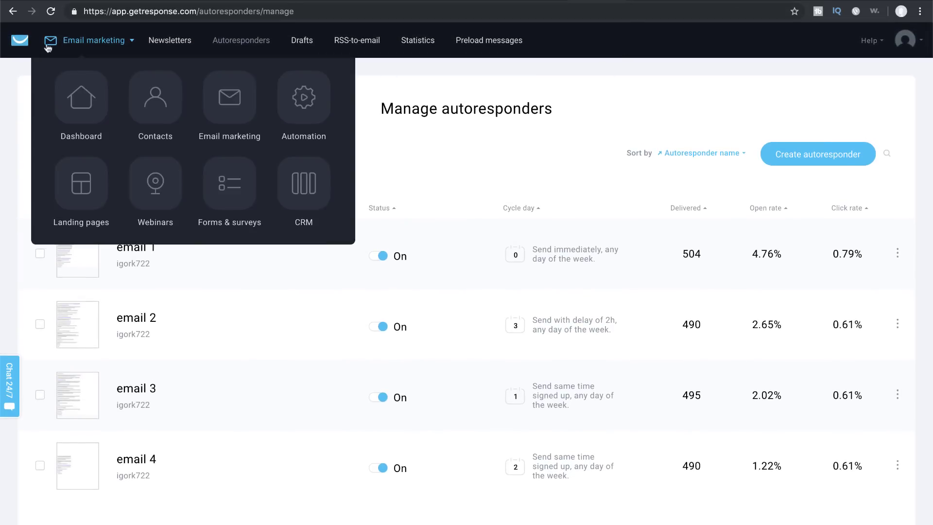
click(162, 105)
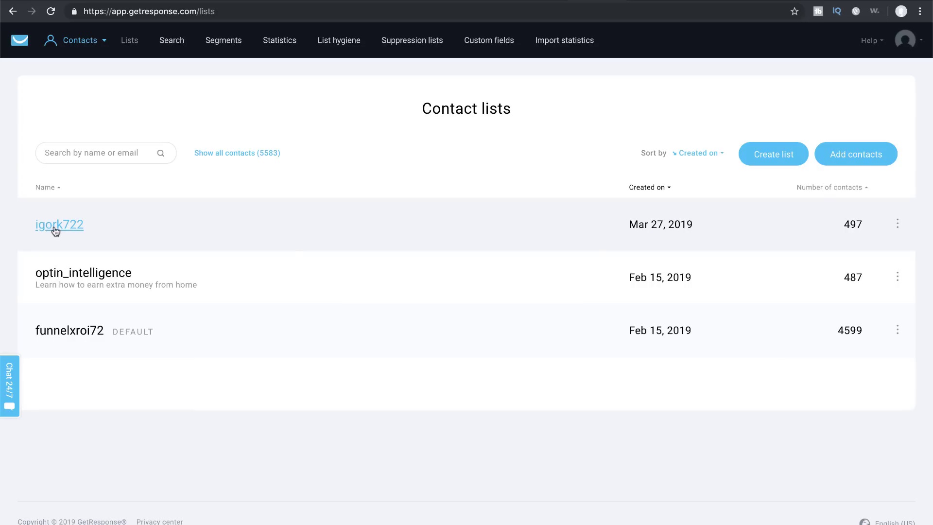
click(54, 227)
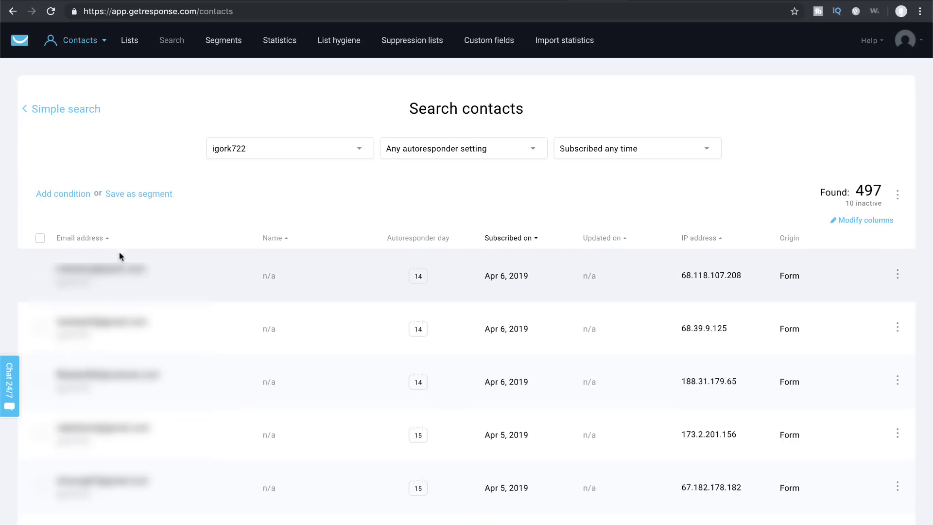
click(897, 195)
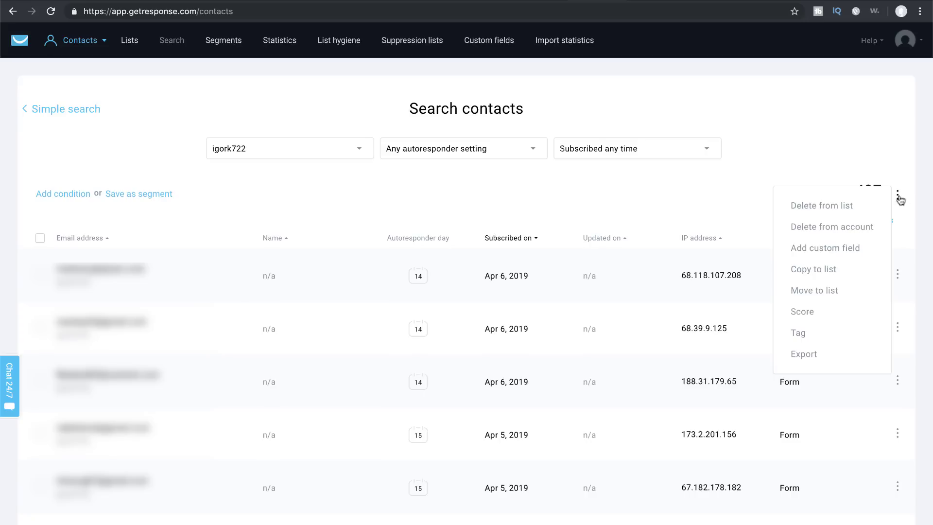
click(806, 357)
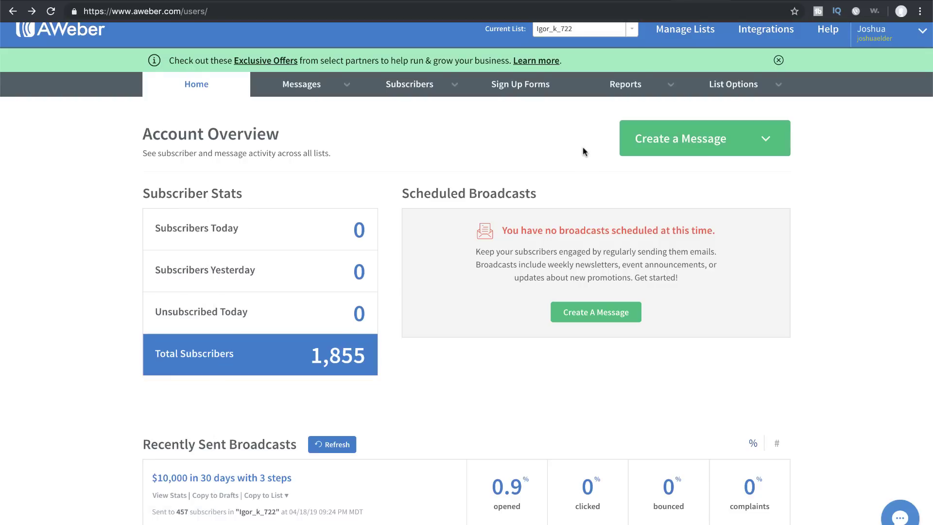
From Manage Subscribers, start importing more than 10 subscribers into the Igor_k_722 list.
click(445, 99)
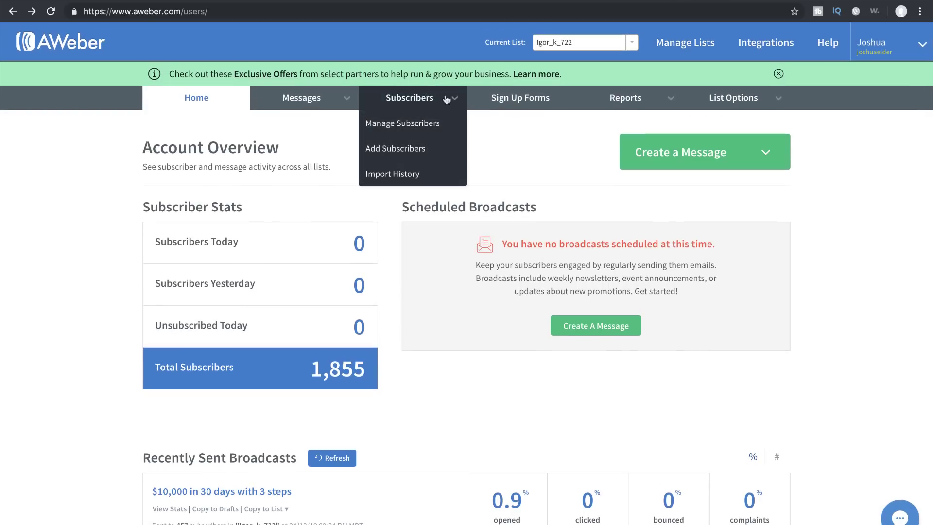
click(401, 103)
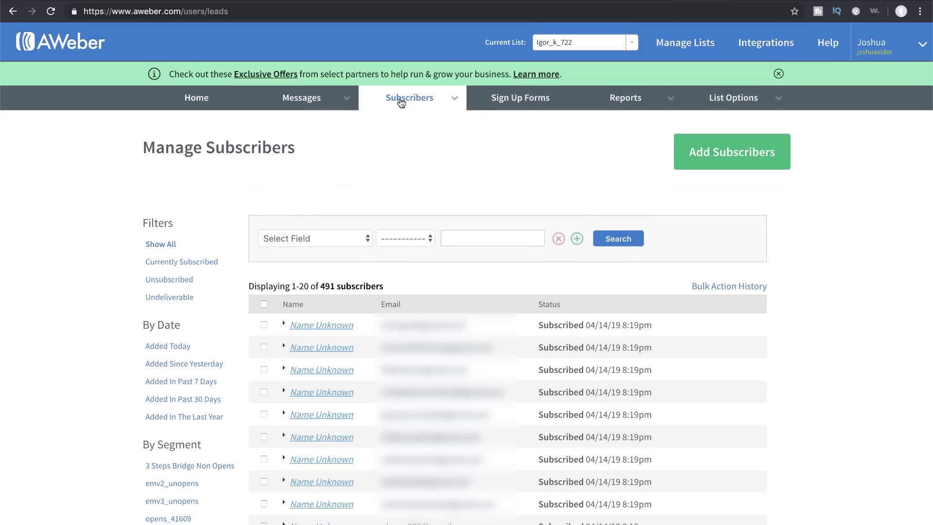
click(708, 154)
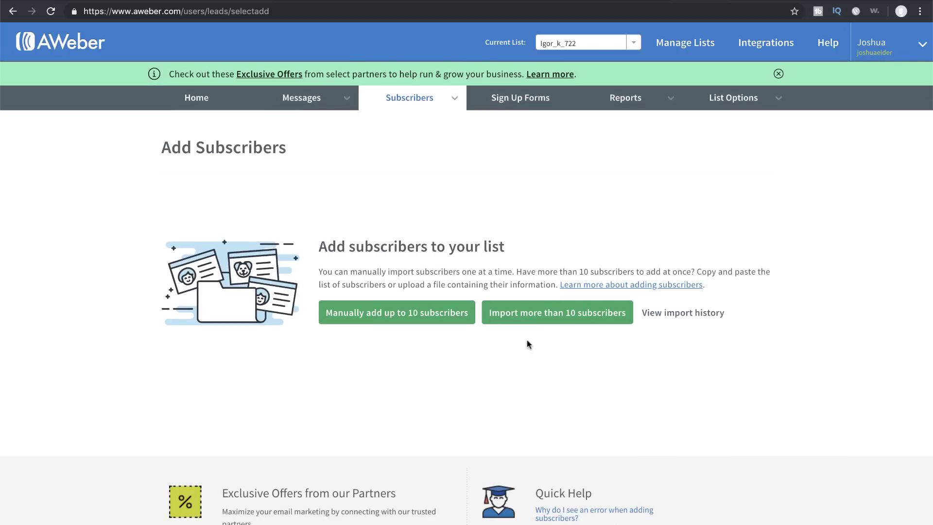
click(552, 317)
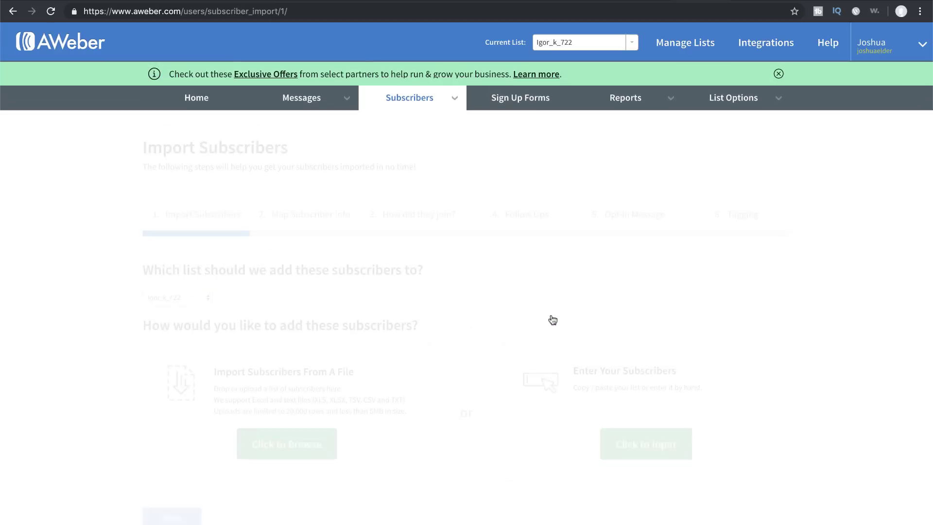
scroll(385, 294, down, 3)
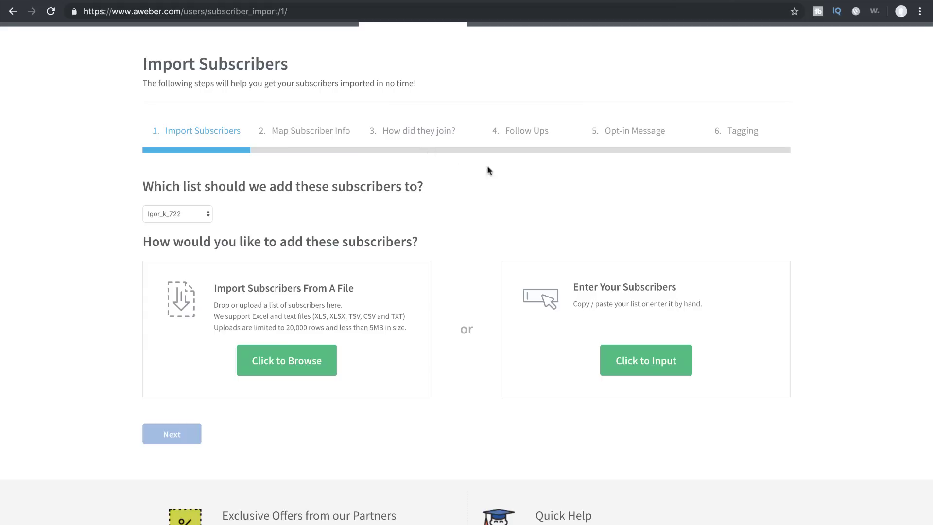
Upload igorleads.csv from Downloads and accept its name, email and tags field matches.
click(297, 365)
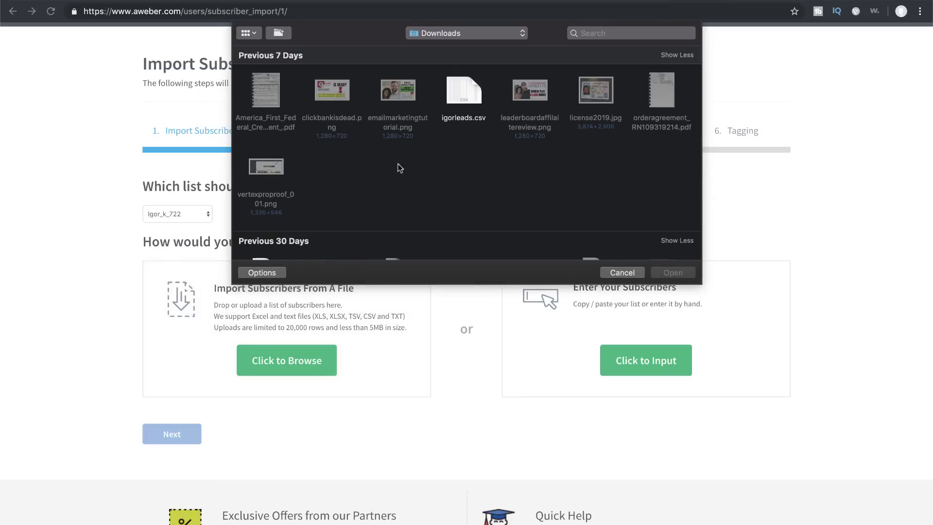
click(465, 98)
click(670, 273)
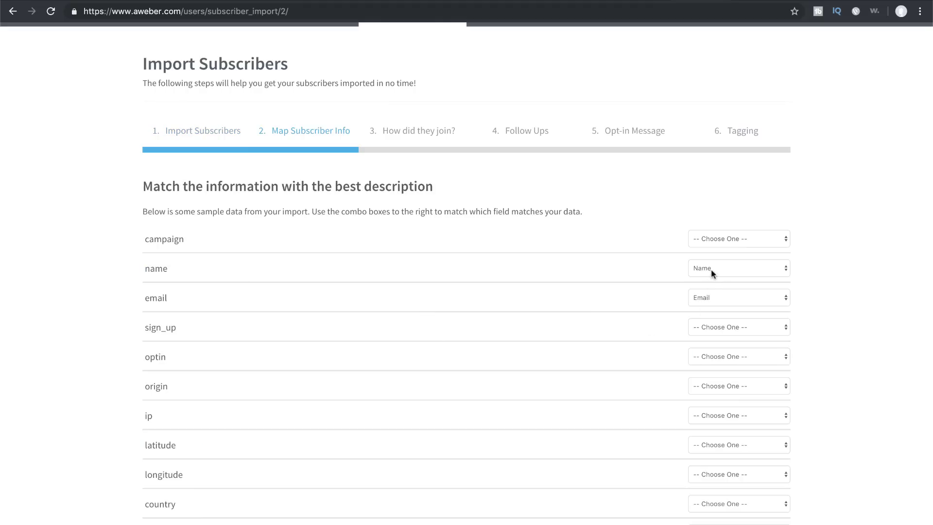
scroll(663, 373, down, 8)
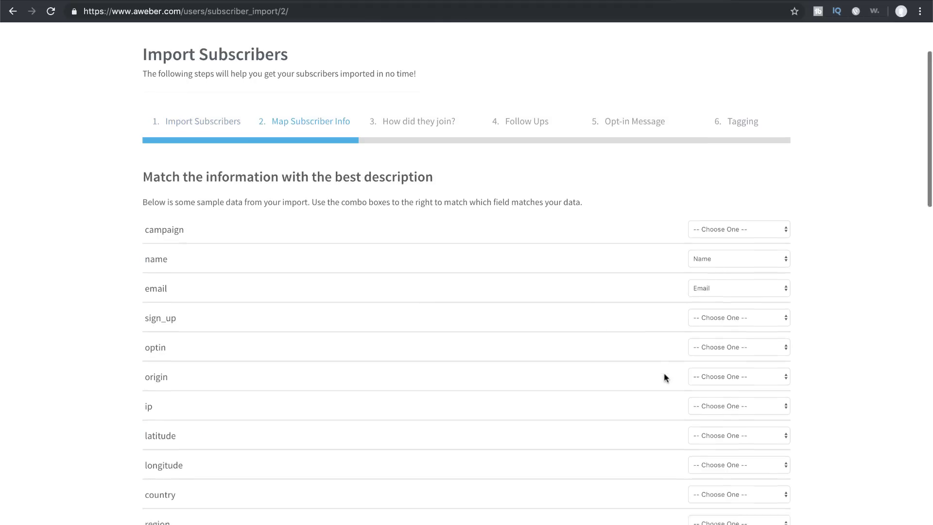
scroll(665, 377, down, 11)
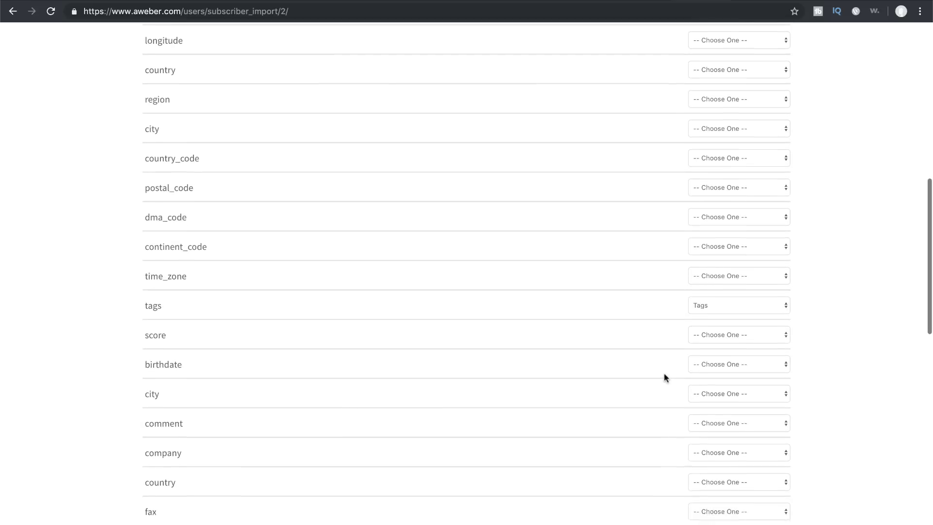
scroll(664, 377, down, 5)
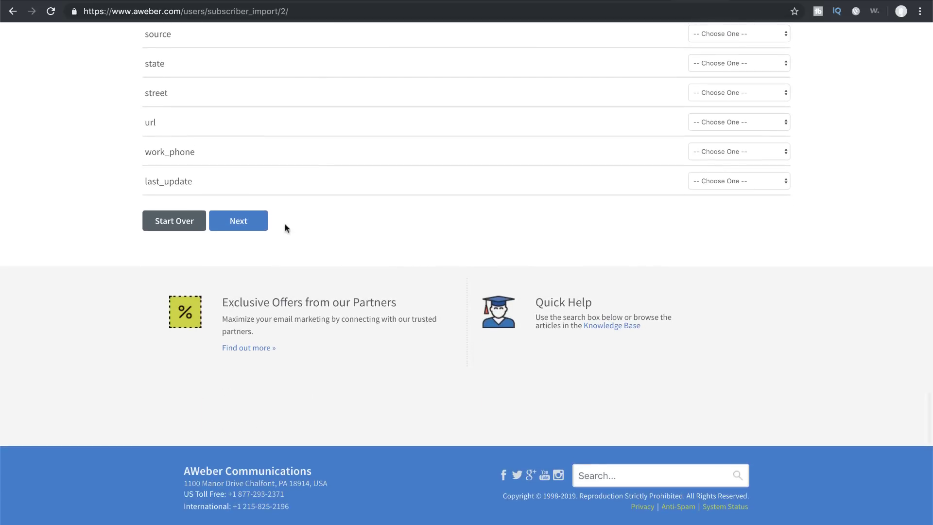
click(265, 222)
scroll(347, 280, up, 5)
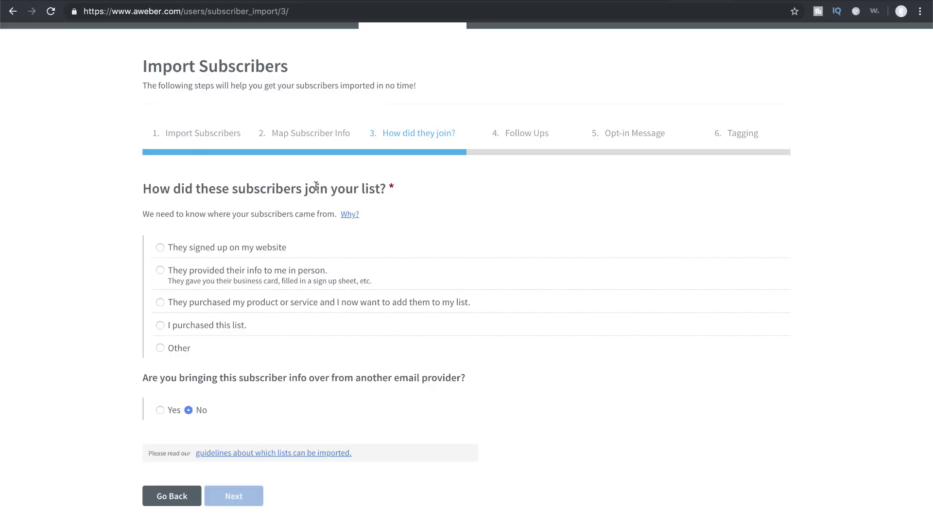
Mark subscribers as signed up on the website and enter the signup page's URL.
click(159, 247)
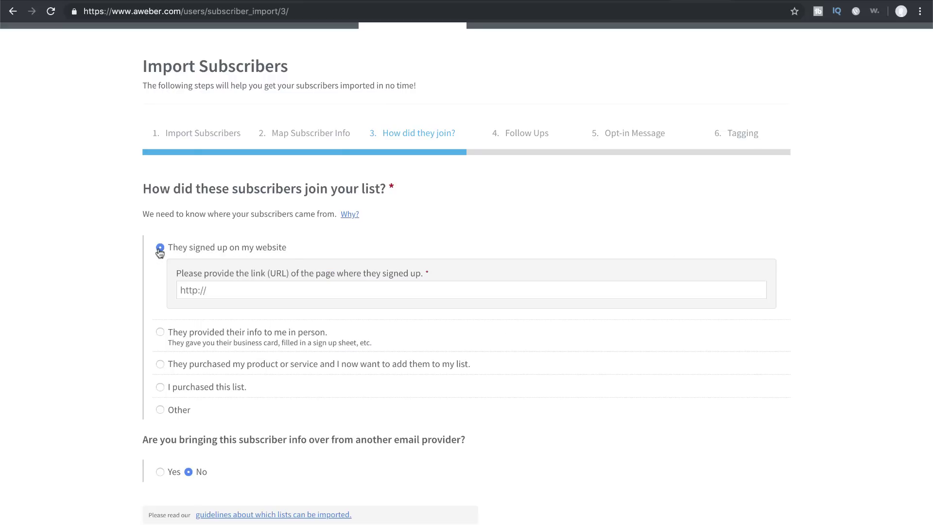
click(220, 289)
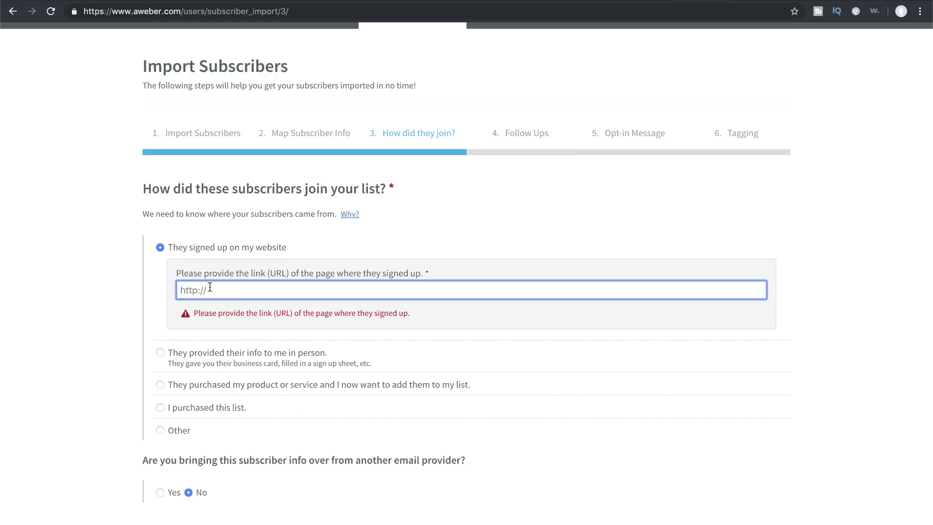
click(189, 330)
scroll(189, 330, down, 4)
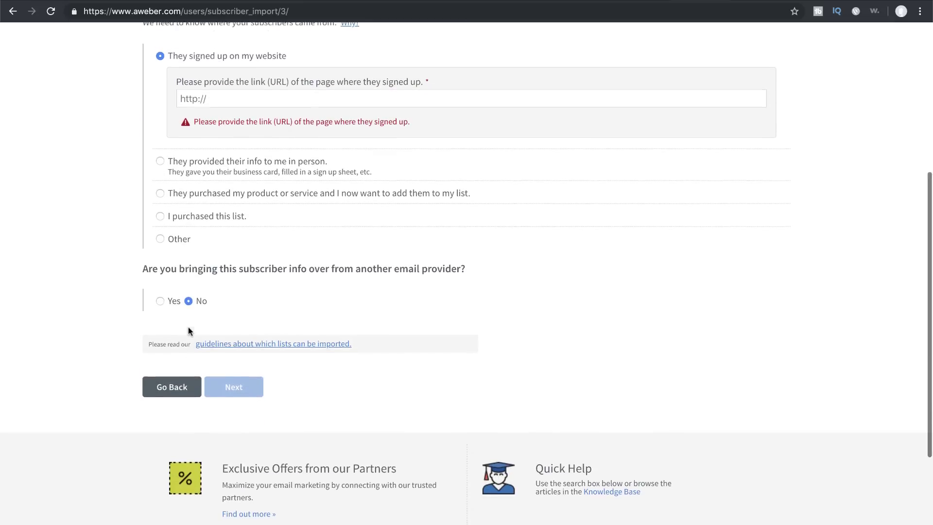
scroll(188, 331, up, 2)
click(225, 206)
text(http://ww)
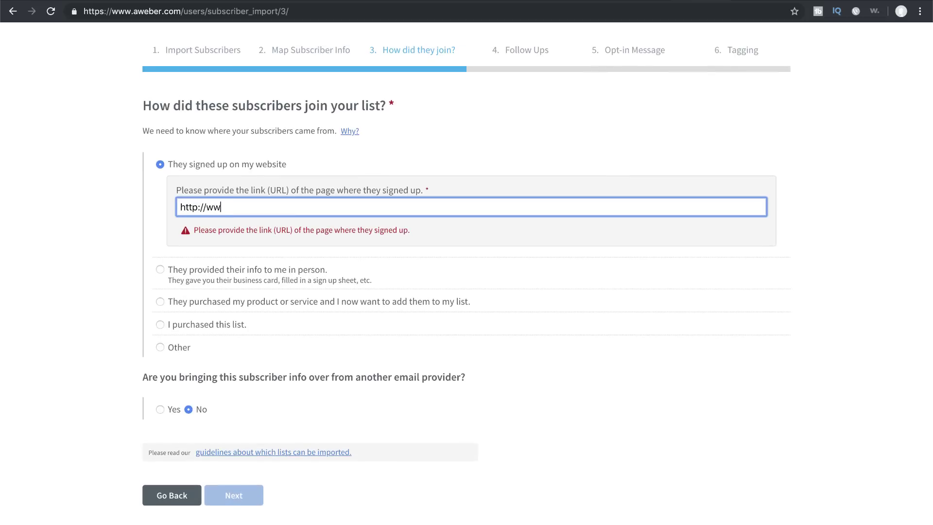
text(w.joshelder.com)
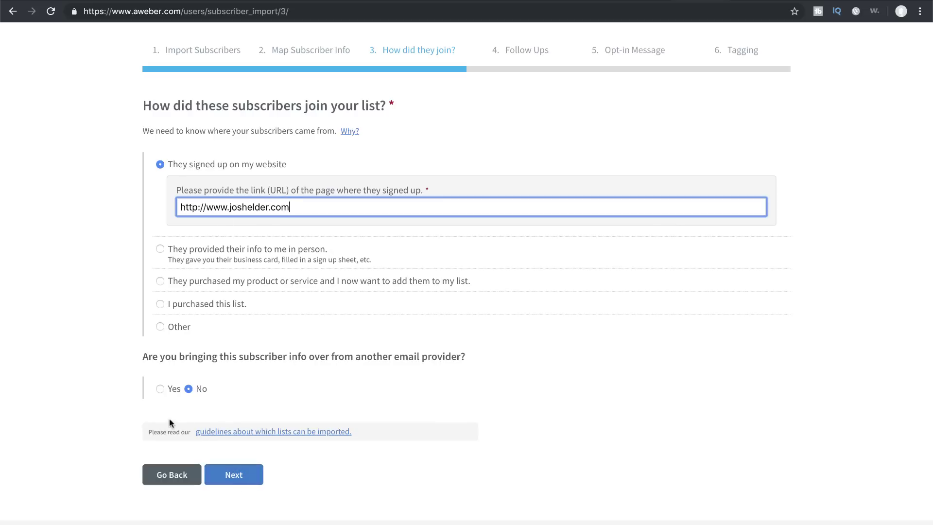
Answer Yes to the list coming from another email provider and show the provider choices.
click(160, 388)
scroll(218, 405, down, 1)
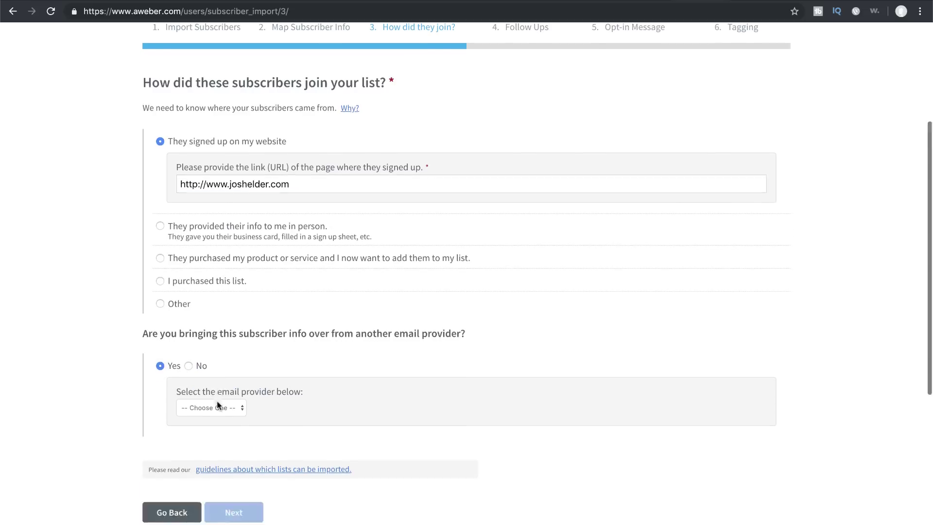
scroll(217, 405, down, 2)
click(217, 289)
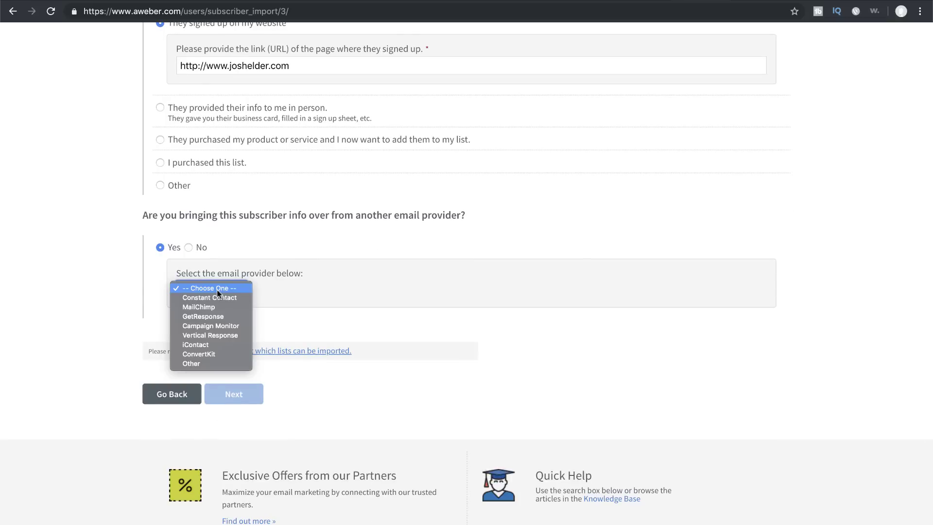
Pick GetResponse as previous provider, decline the follow-up series and re-opt-in, then return Home.
click(214, 316)
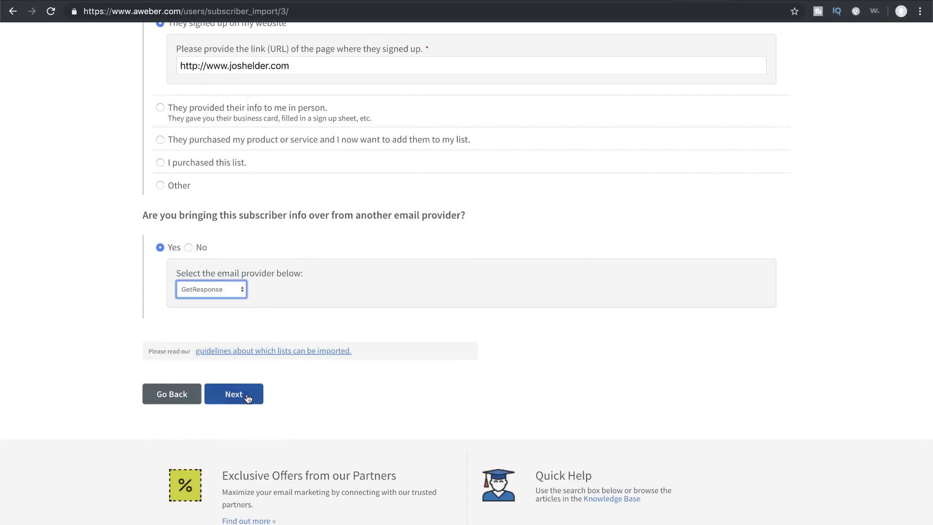
click(248, 400)
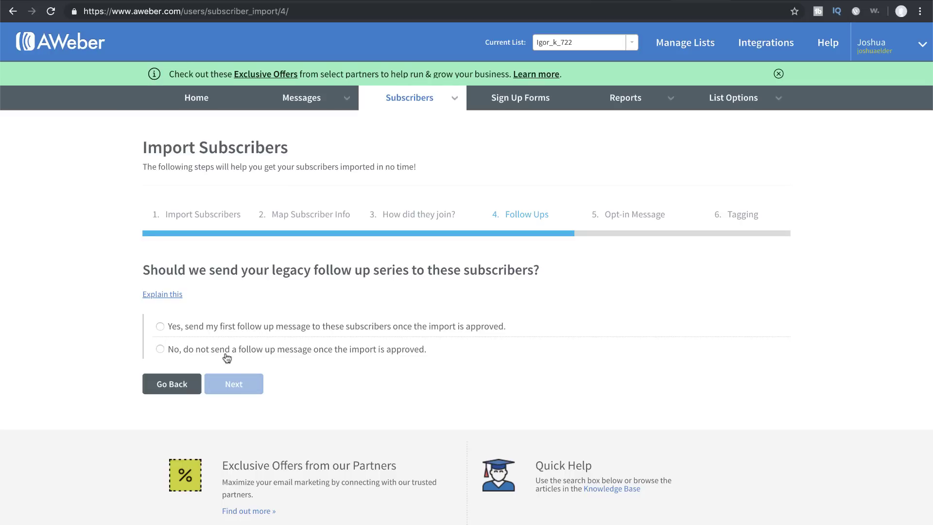
click(162, 350)
click(232, 391)
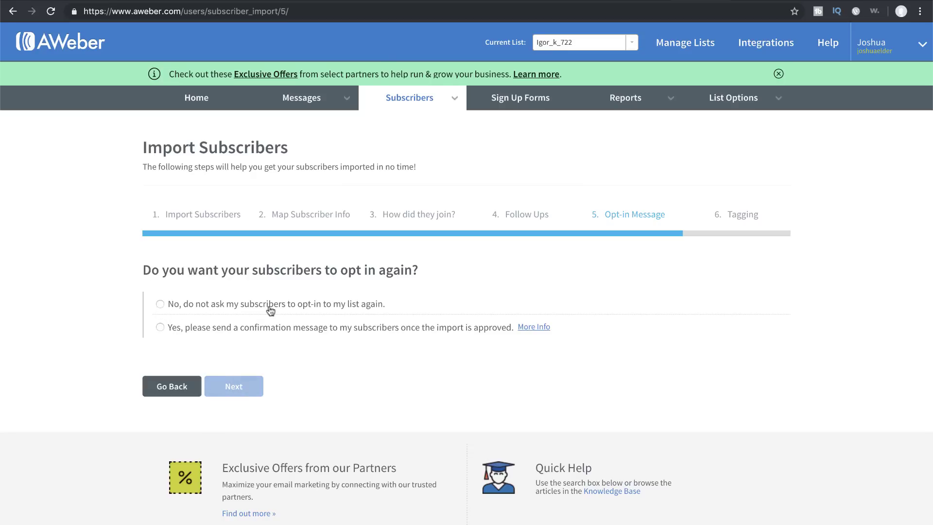
click(160, 305)
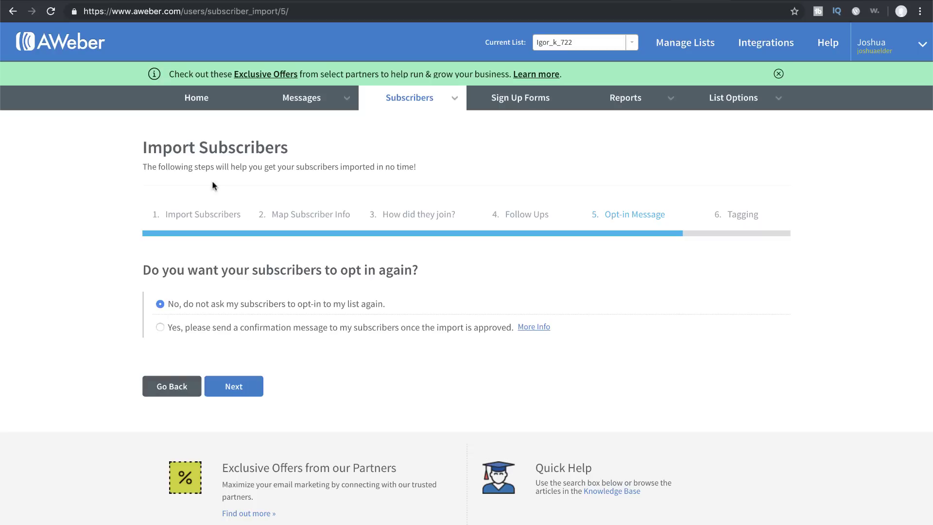
click(202, 100)
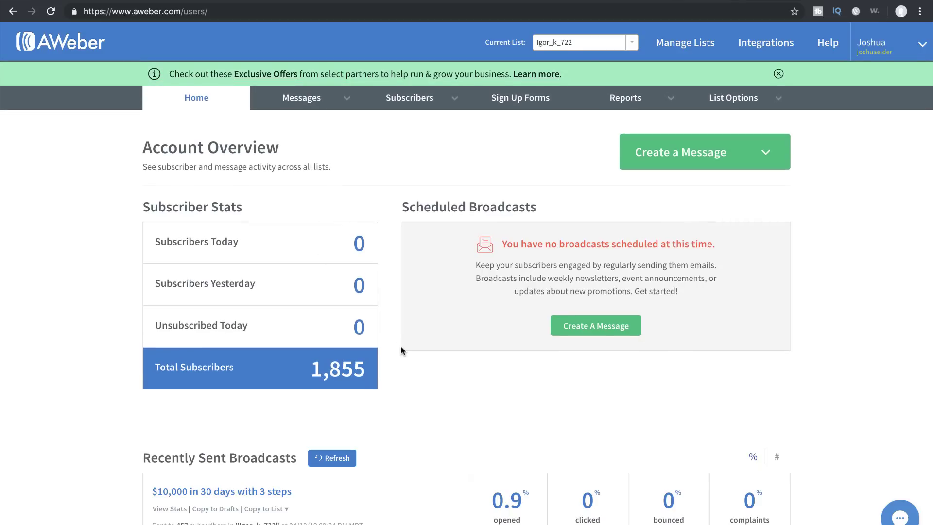
Scroll the Account Overview to view Recently Sent Broadcasts rates and List Stats.
scroll(400, 345, down, 1)
scroll(400, 346, up, 1)
scroll(406, 241, down, 8)
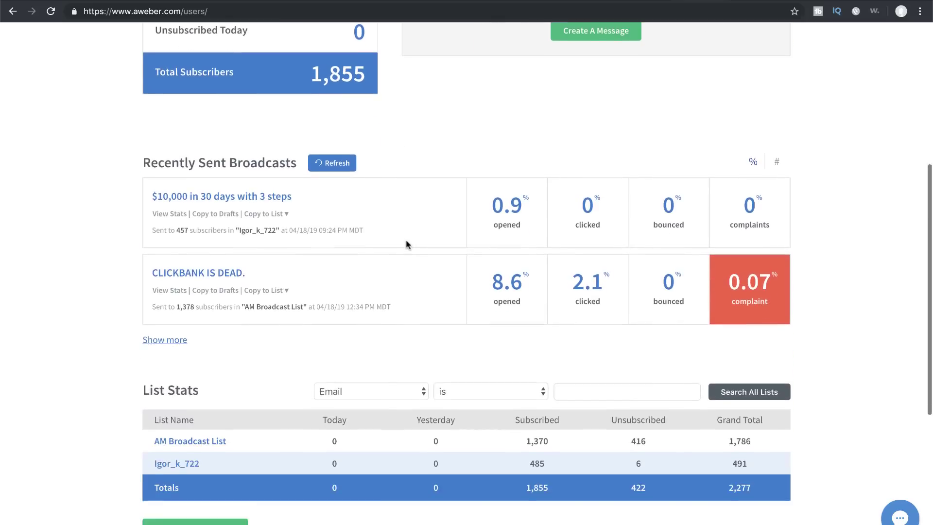
scroll(406, 242, up, 1)
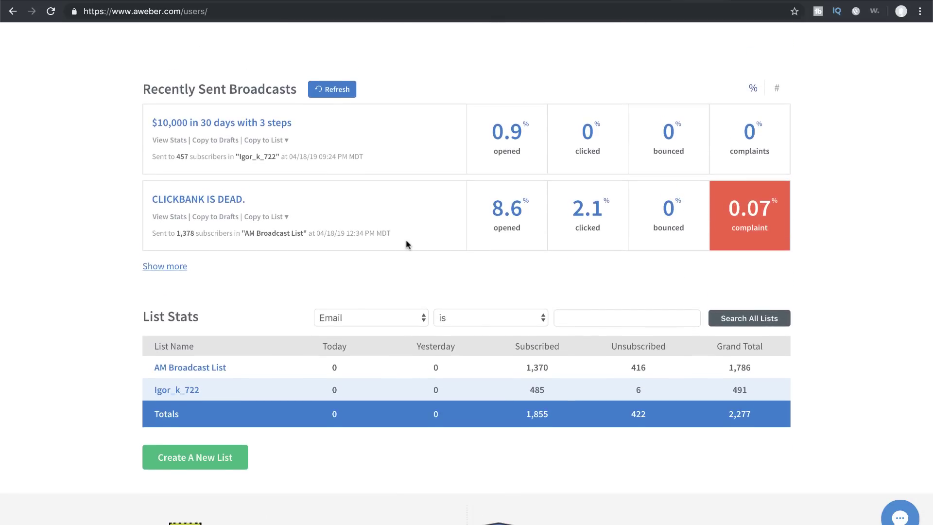
scroll(406, 241, up, 1)
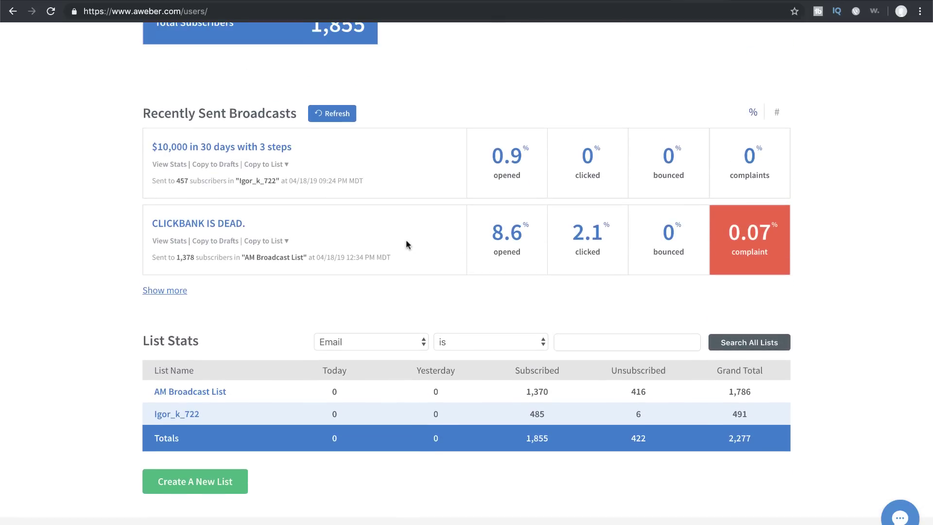
Open the Sent broadcasts page and highlight subject lines like 'URGENT:This Concerns You' to compare rates.
click(177, 292)
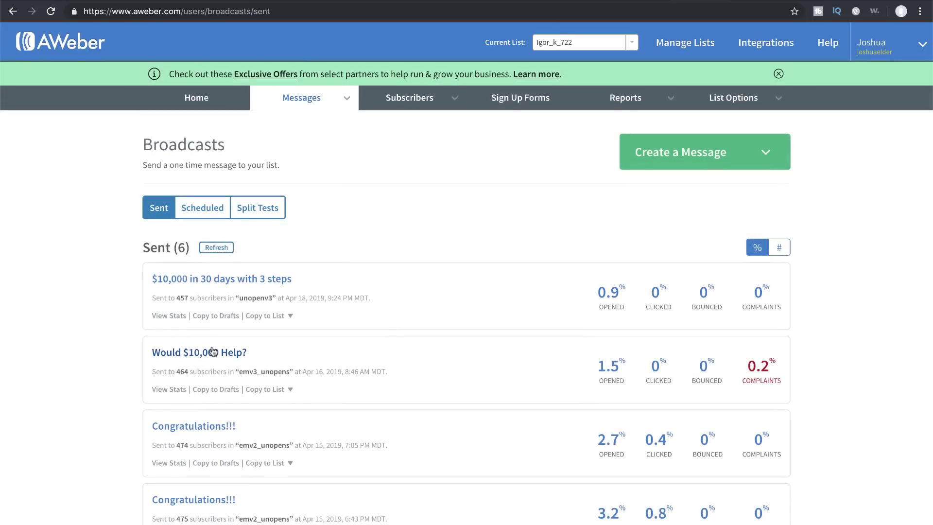
scroll(213, 351, down, 5)
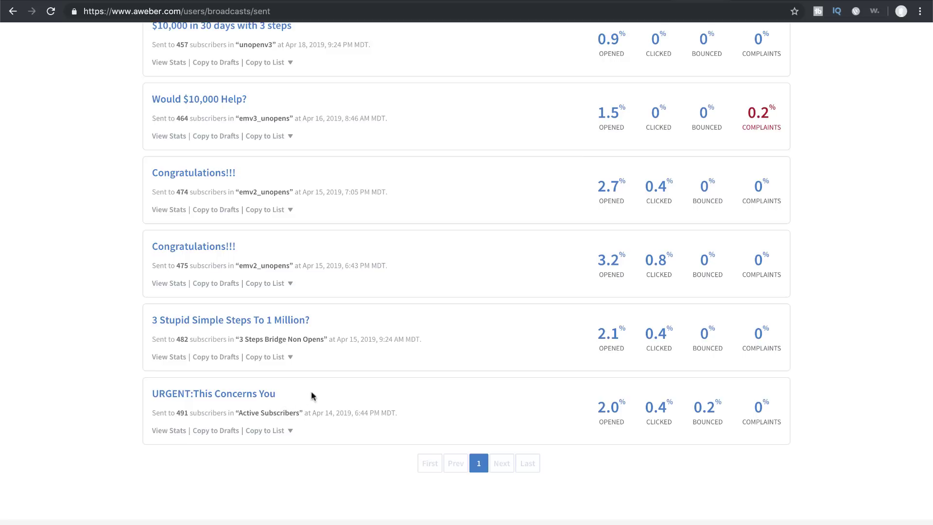
drag(326, 395, 152, 393)
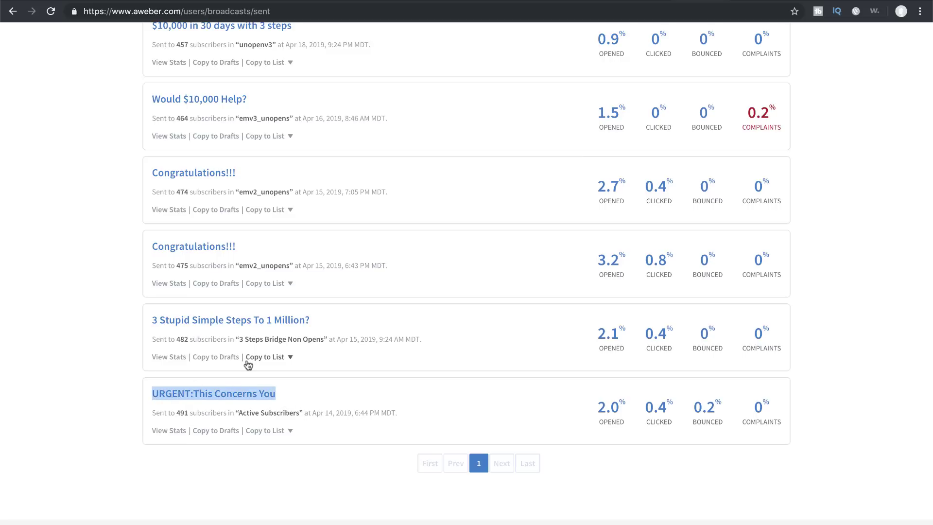
drag(326, 325, 150, 327)
scroll(289, 290, up, 2)
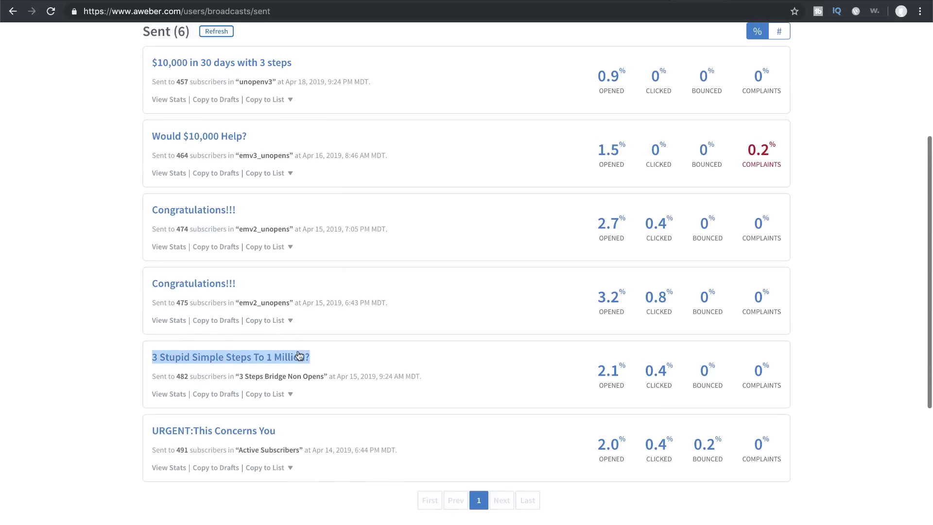
scroll(292, 357, up, 2)
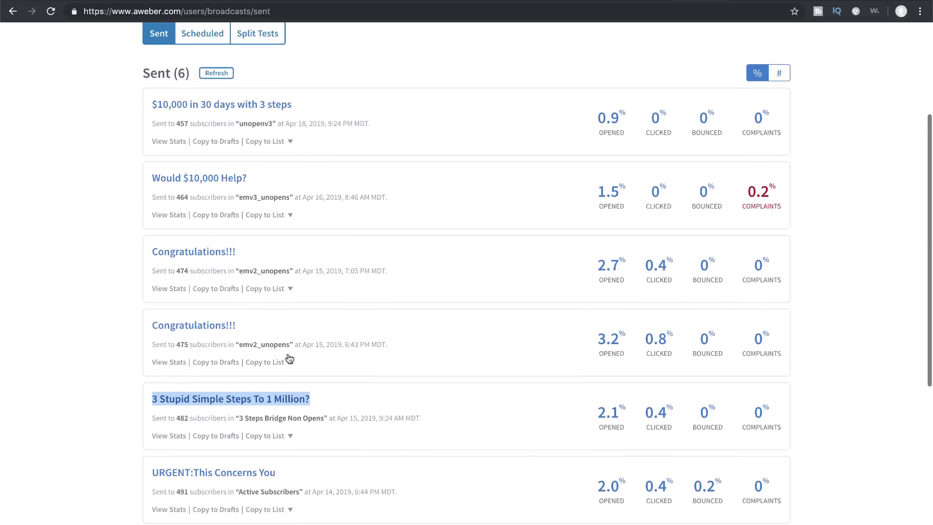
click(278, 331)
drag(260, 332, 142, 335)
click(278, 339)
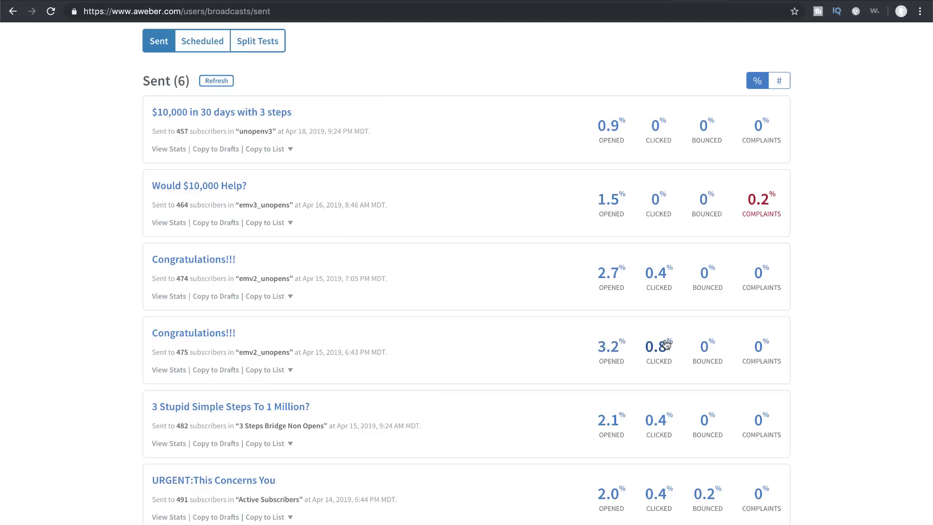
scroll(669, 343, down, 1)
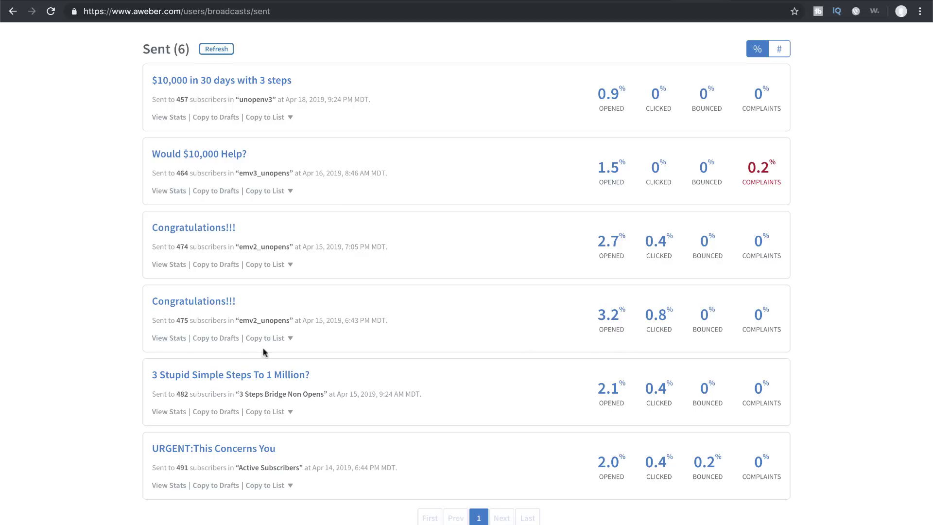
drag(276, 305, 146, 301)
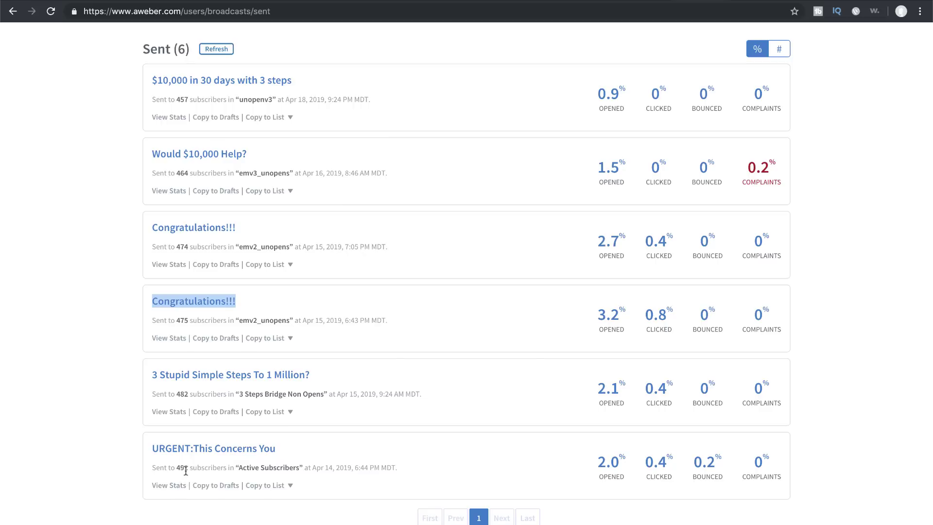
drag(226, 469, 151, 468)
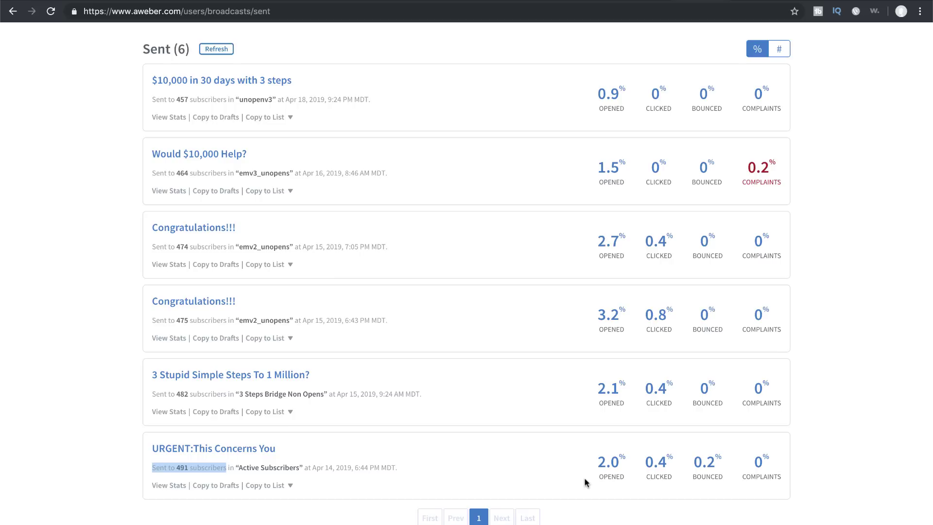
drag(189, 393, 160, 393)
click(193, 395)
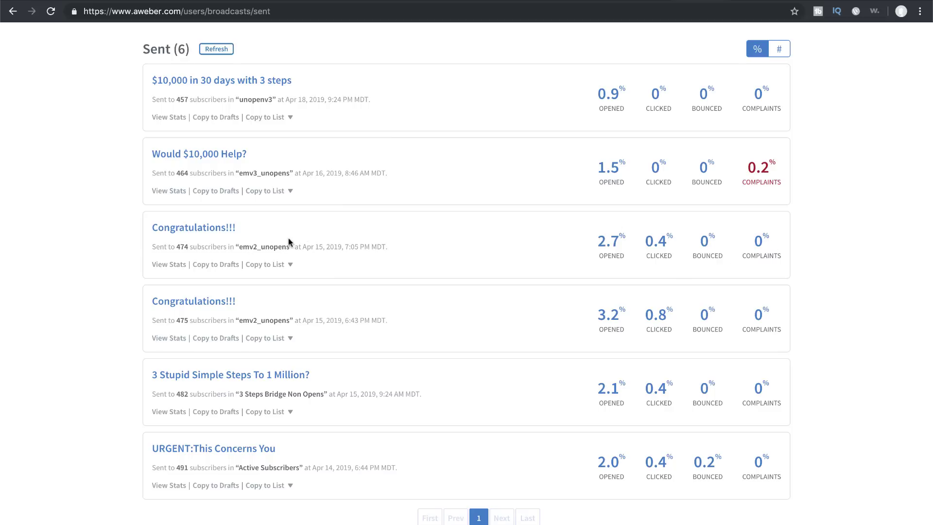
drag(262, 154, 140, 158)
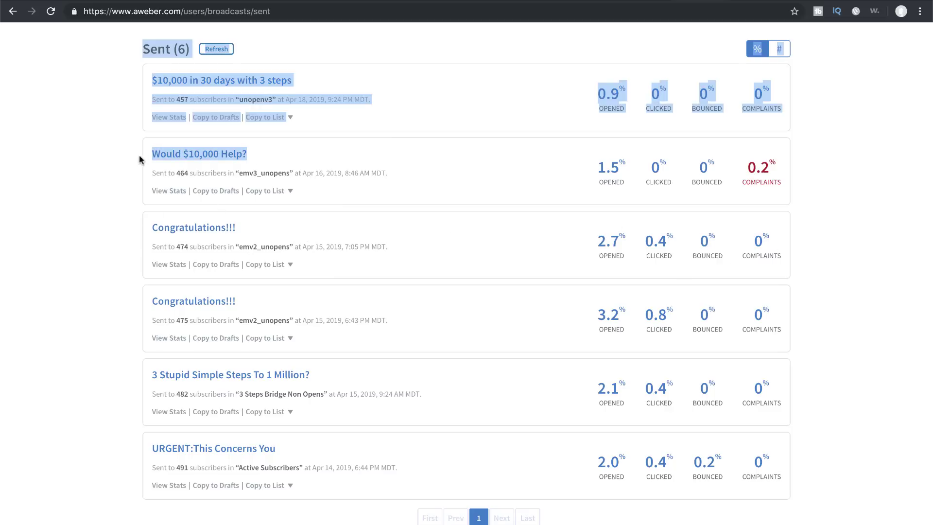
click(287, 145)
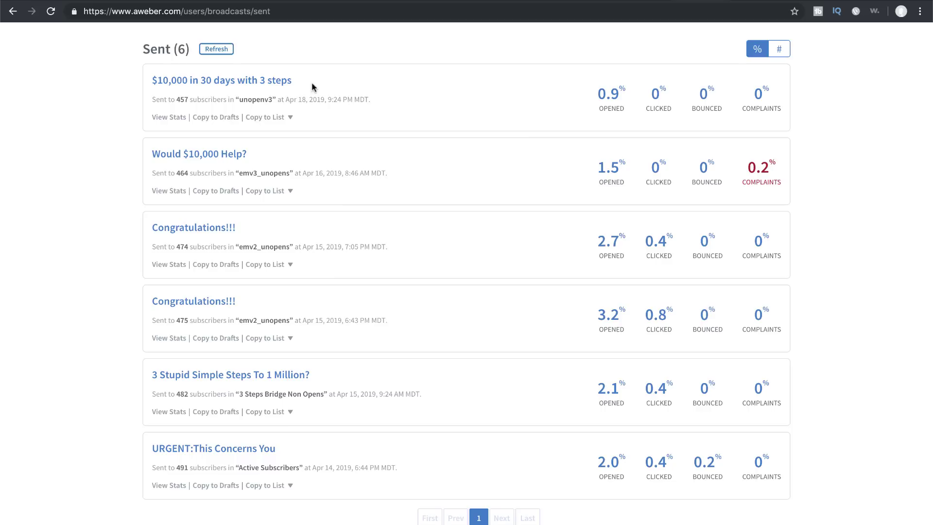
drag(311, 83, 171, 82)
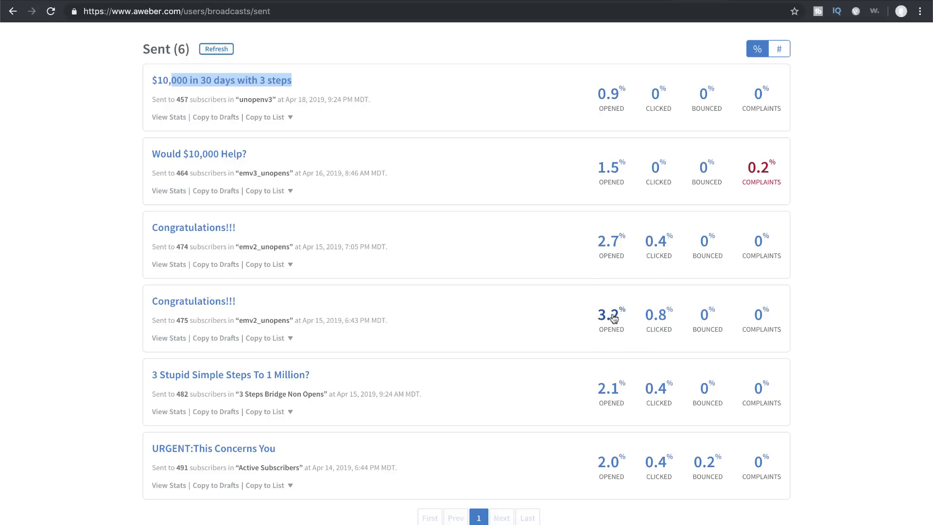
drag(256, 307, 155, 297)
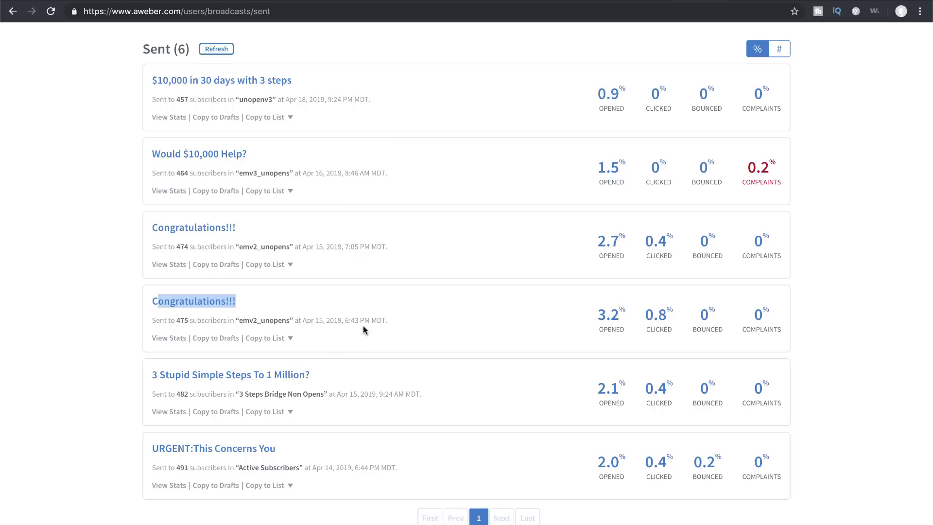
scroll(363, 330, up, 3)
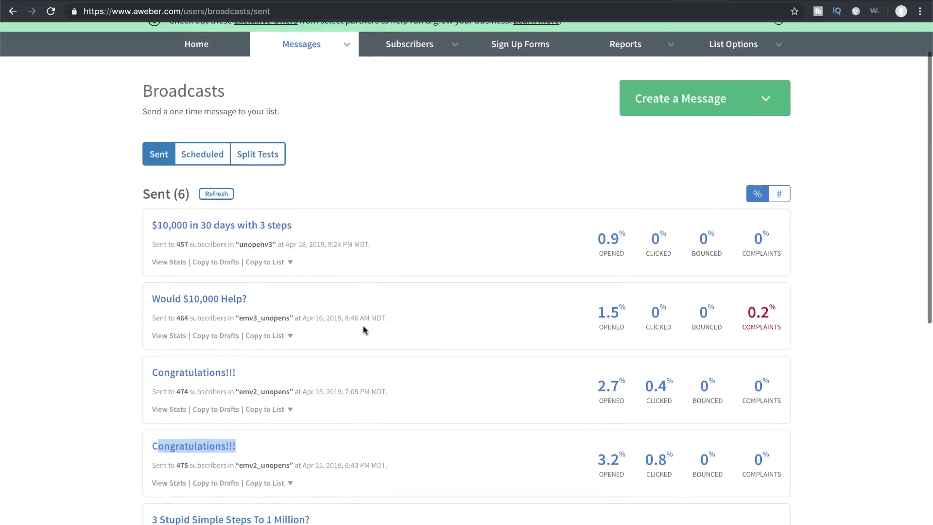
scroll(363, 329, down, 4)
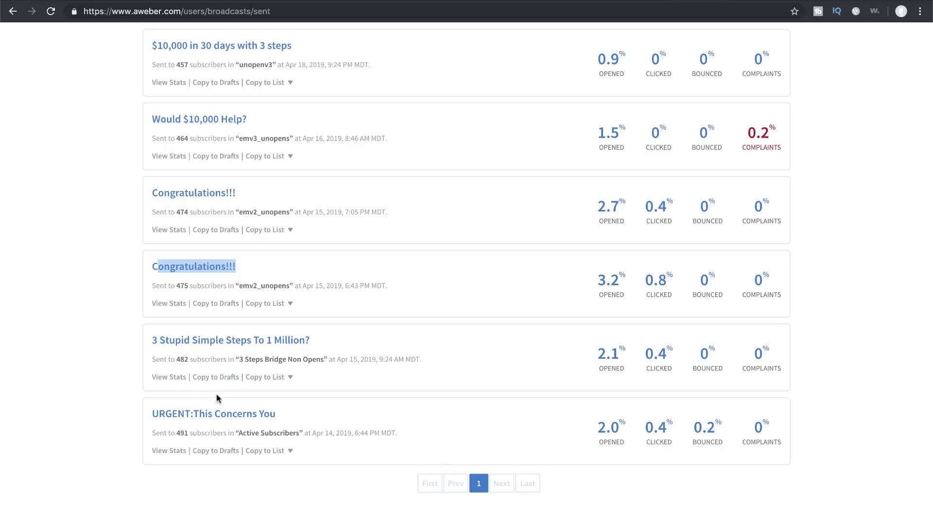
scroll(249, 237, up, 3)
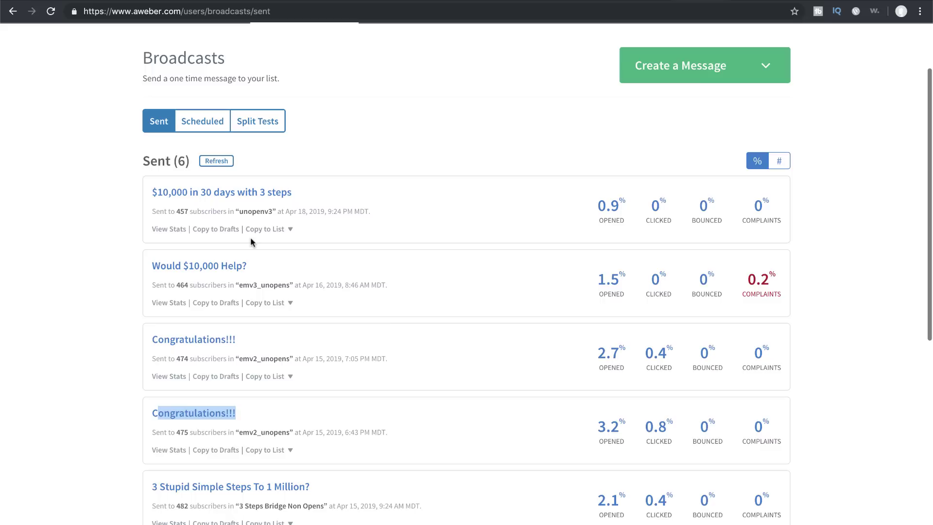